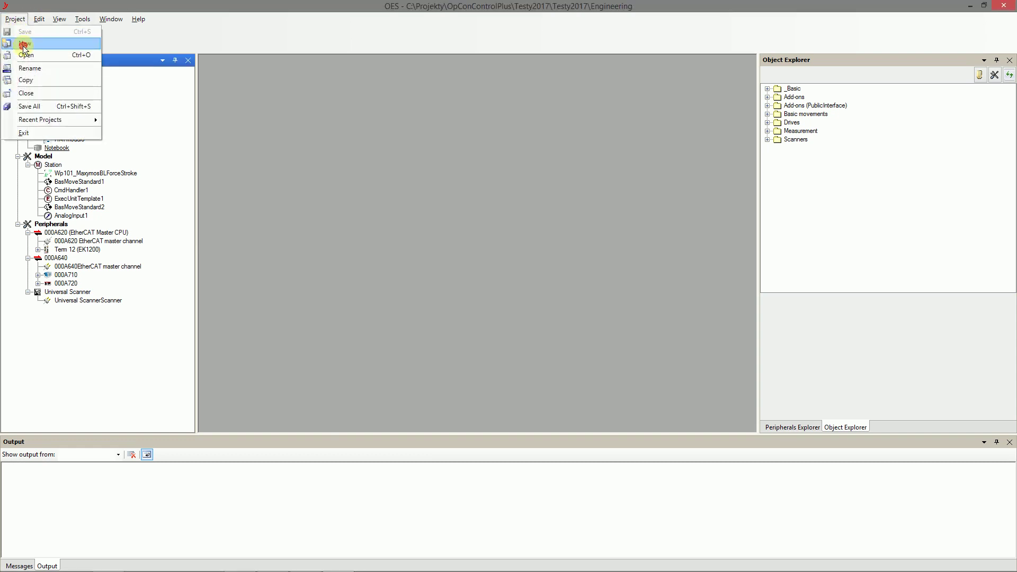
Start a new project and name it TestProject.
{"action": "left_click", "coordinate": [23, 46]}
{"action": "type", "text": "T"}
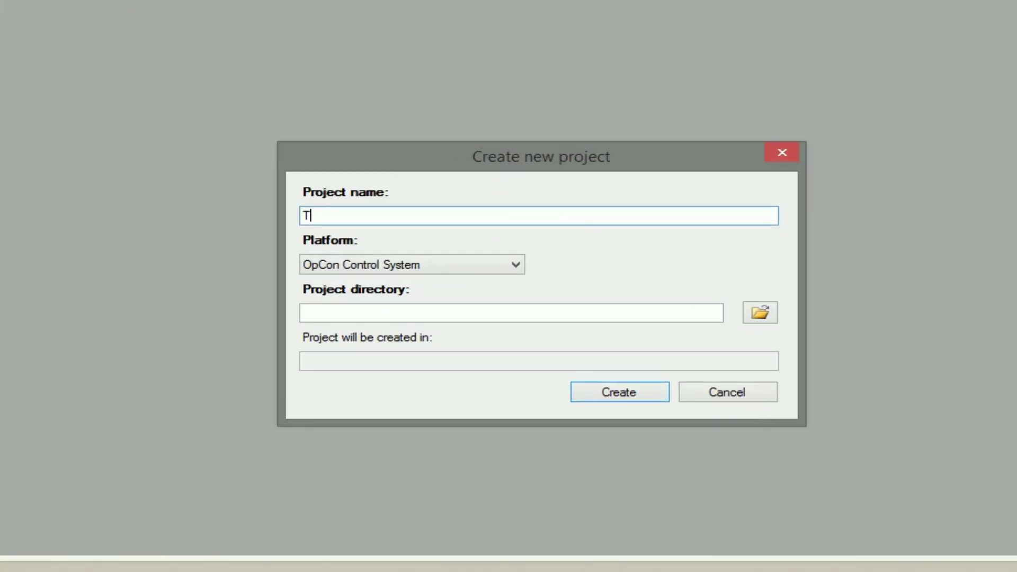
{"action": "type", "text": "estProject"}
{"action": "left_click", "coordinate": [342, 317]}
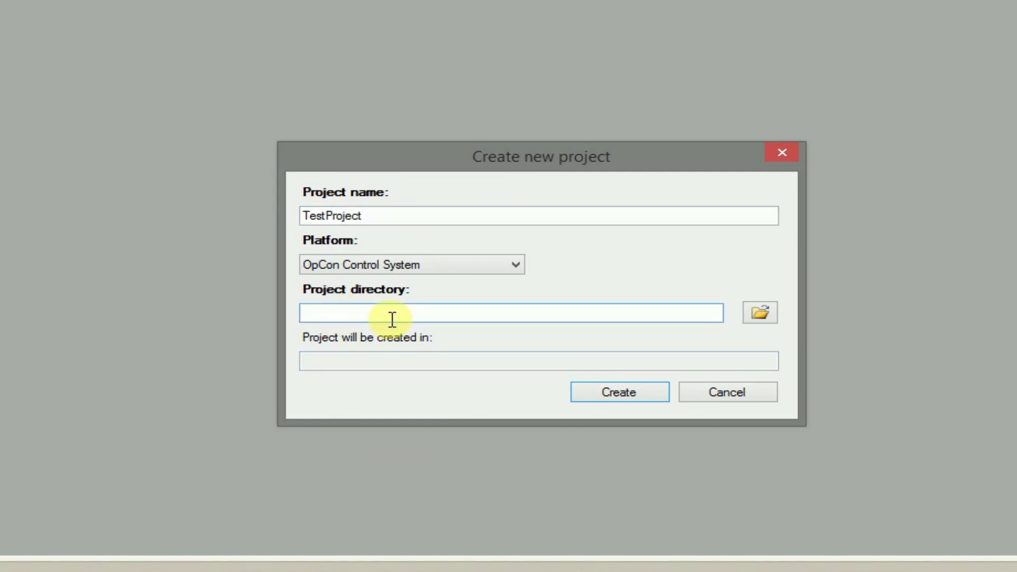
Set C:\TempProject as the new project's directory.
{"action": "left_click", "coordinate": [760, 313]}
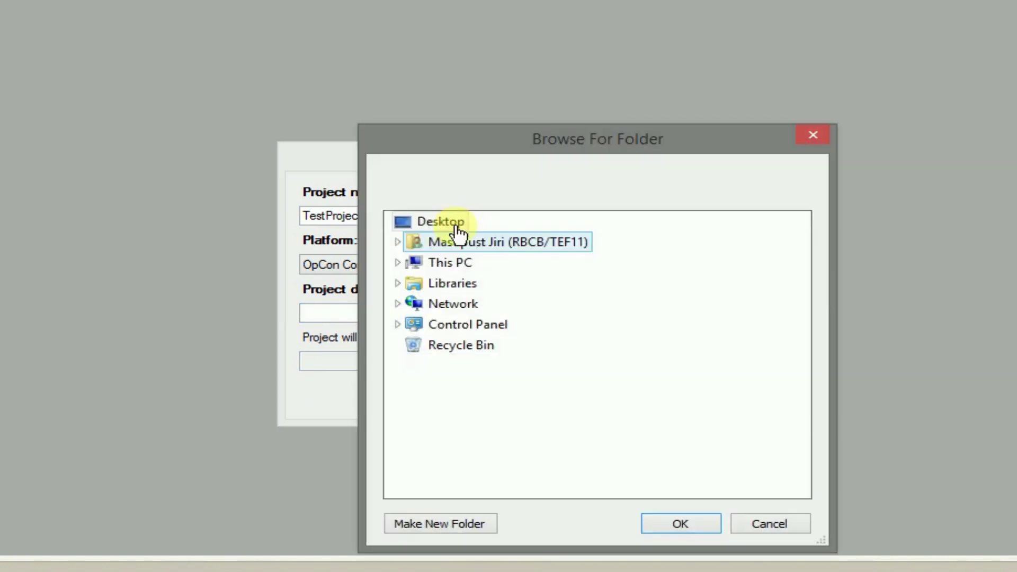
{"action": "left_click", "coordinate": [452, 263]}
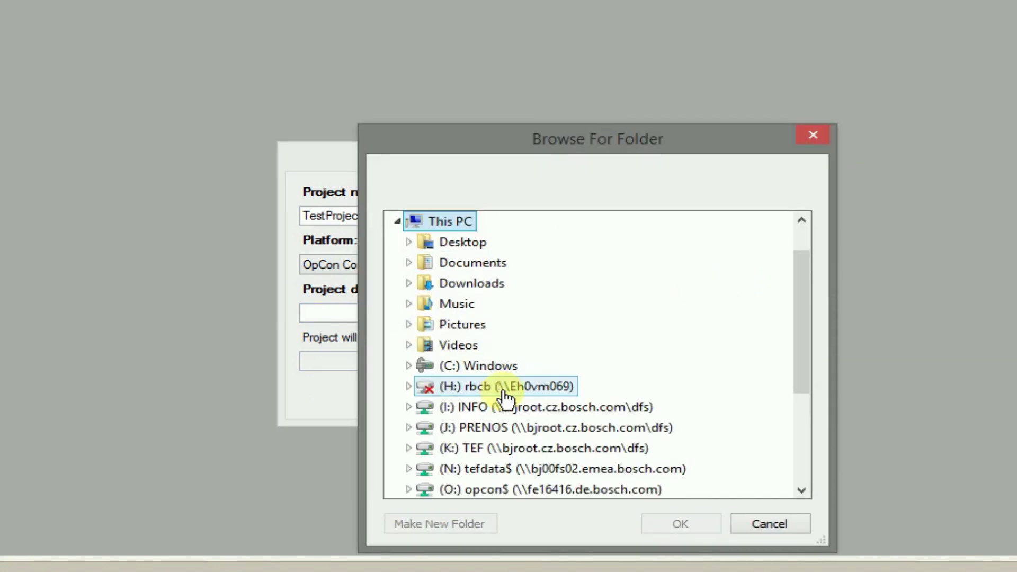
{"action": "left_click", "coordinate": [467, 369]}
{"action": "scroll", "coordinate": [633, 371], "scroll_direction": "down", "scroll_amount": 9}
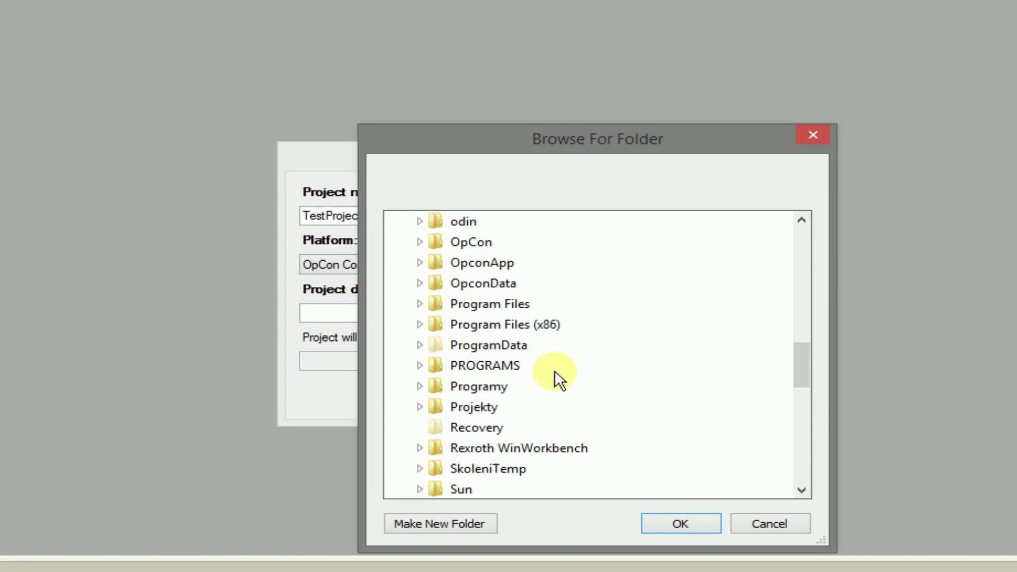
{"action": "scroll", "coordinate": [530, 411], "scroll_direction": "down", "scroll_amount": 4}
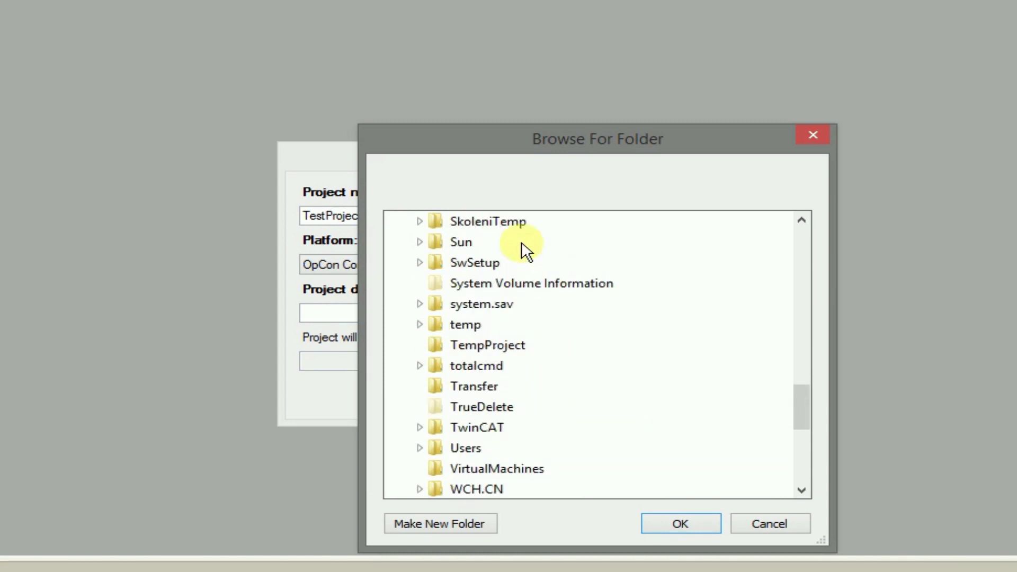
{"action": "left_click", "coordinate": [489, 347]}
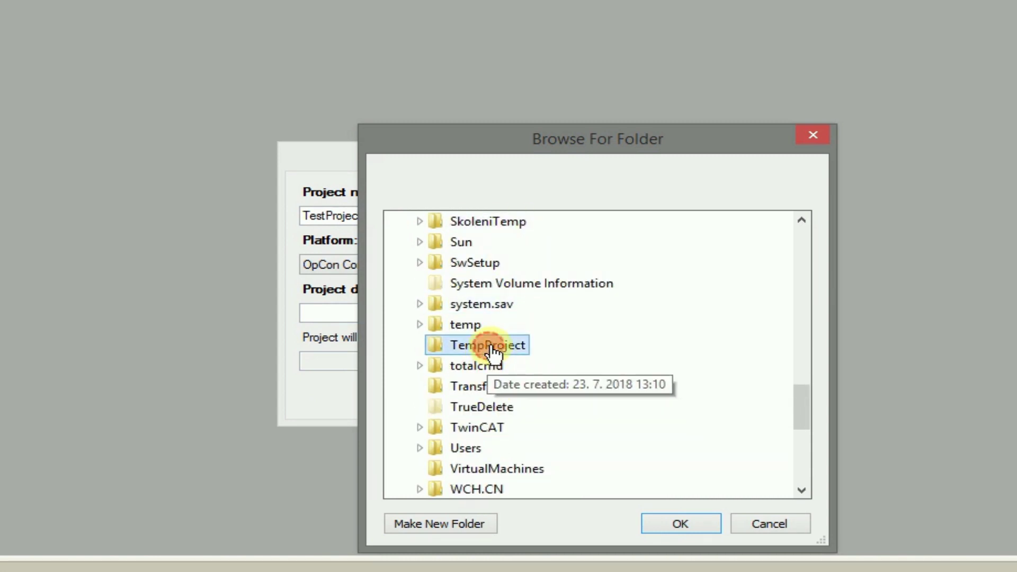
{"action": "left_click", "coordinate": [682, 523]}
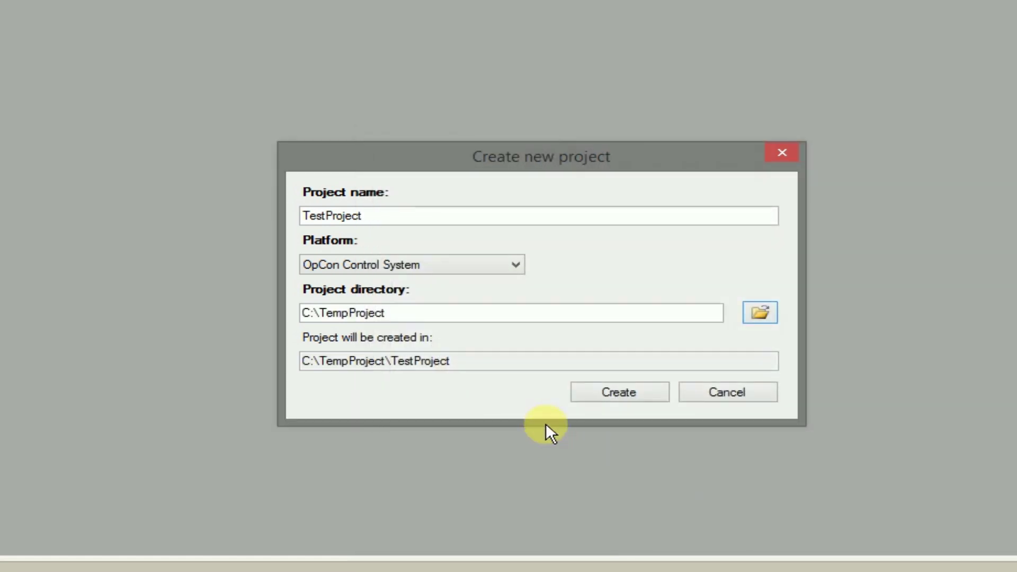
Create TestProject and add an Engineering V4.8 application to it.
{"action": "left_click", "coordinate": [609, 391]}
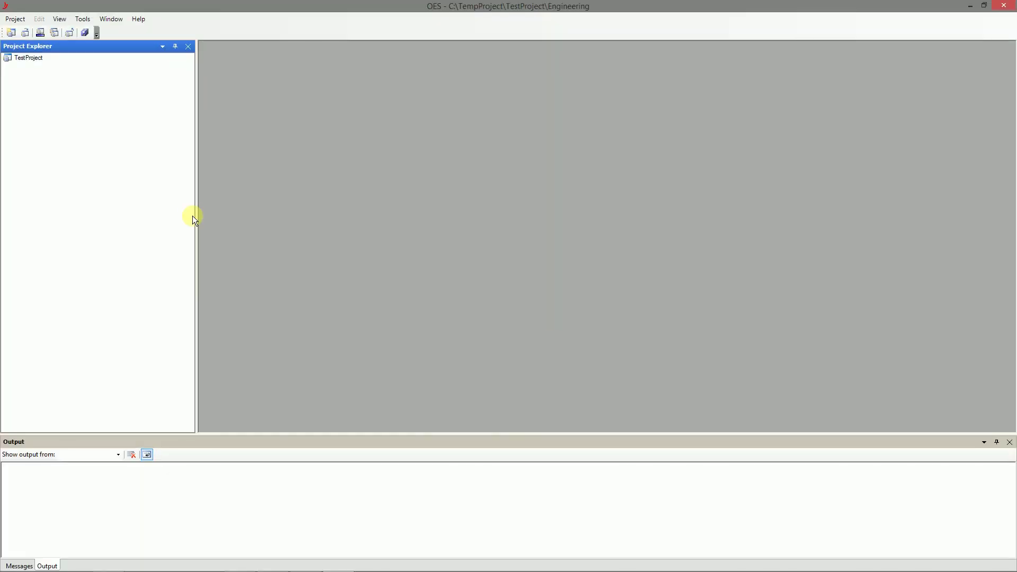
{"action": "right_click", "coordinate": [27, 59]}
{"action": "mouse_move", "coordinate": [56, 63]}
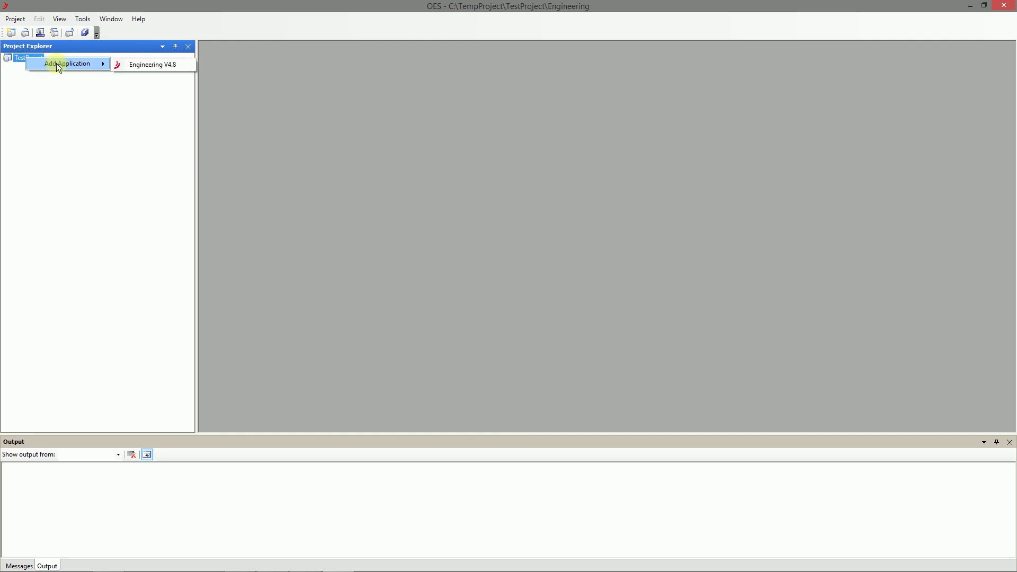
{"action": "left_click", "coordinate": [132, 62]}
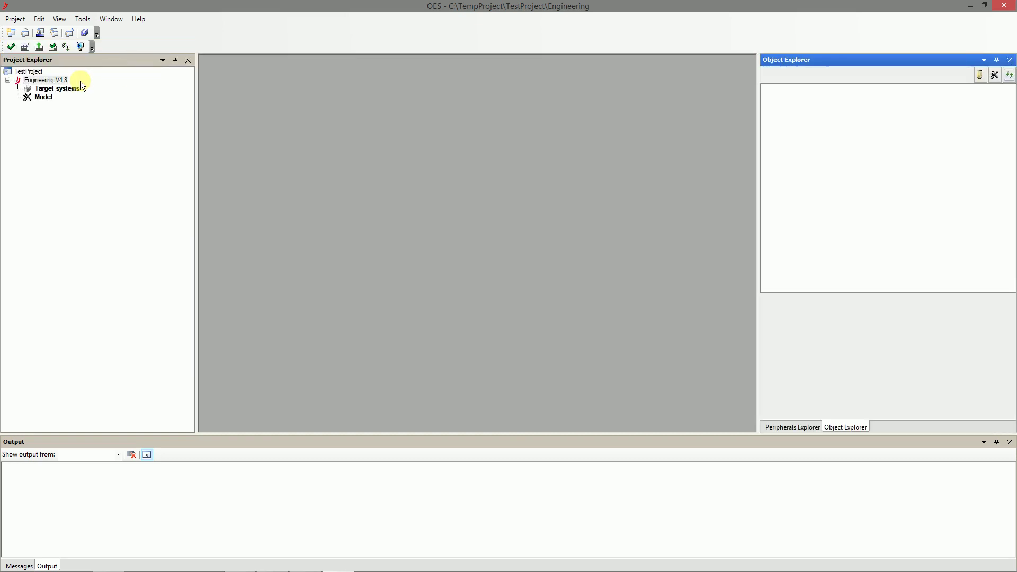
Add an IPC target system and browse to O:\Controls\ControlPlus\RuntimeRepository.
{"action": "left_click", "coordinate": [63, 90]}
{"action": "right_click", "coordinate": [63, 91]}
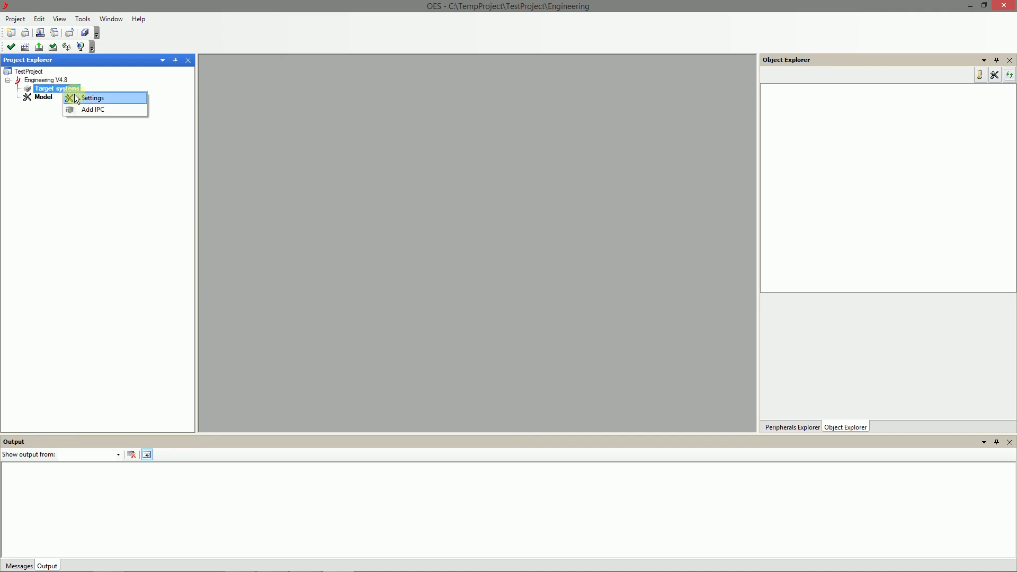
{"action": "left_click", "coordinate": [77, 109]}
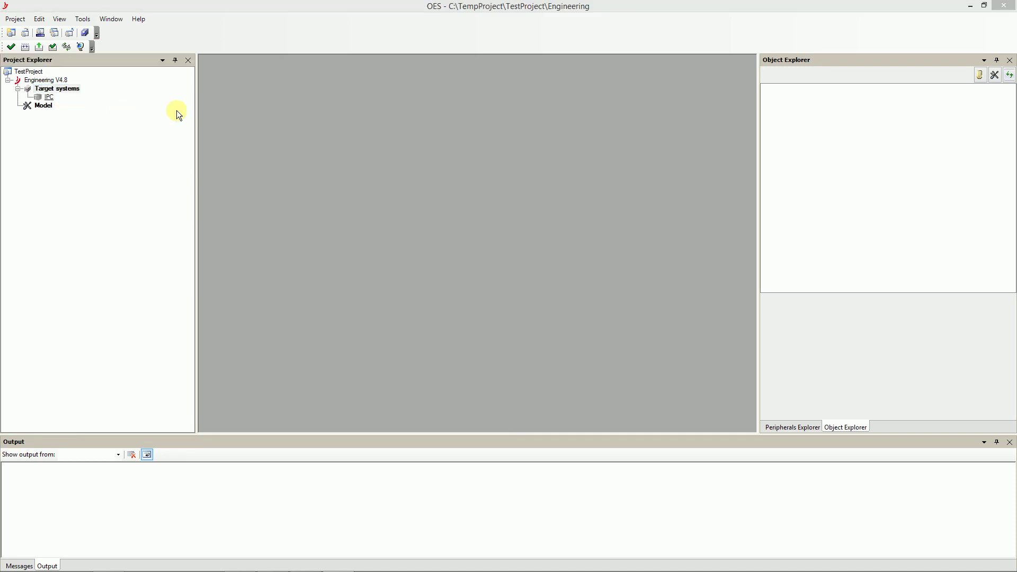
{"action": "left_click", "coordinate": [180, 38]}
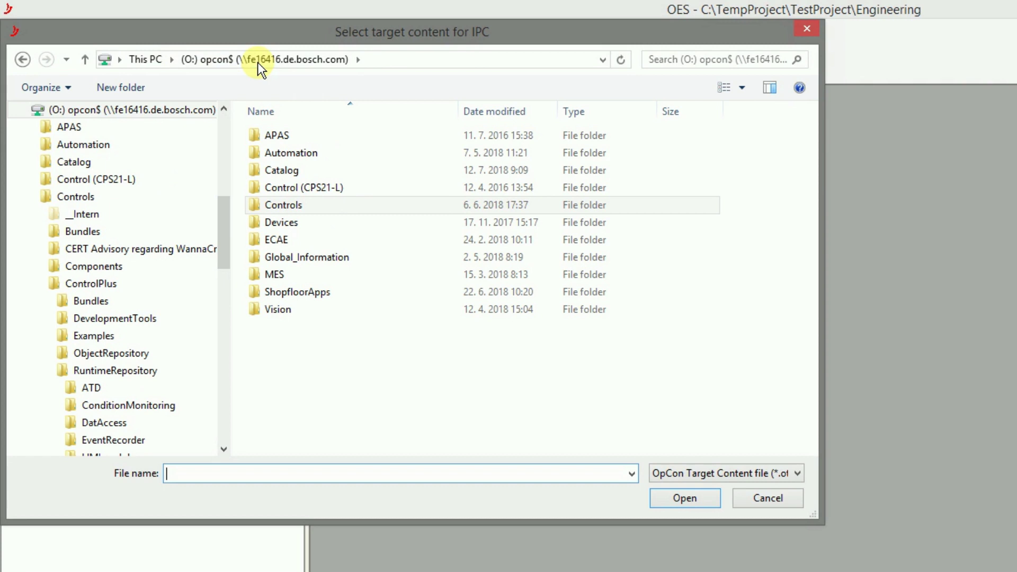
{"action": "double_click", "coordinate": [300, 204]}
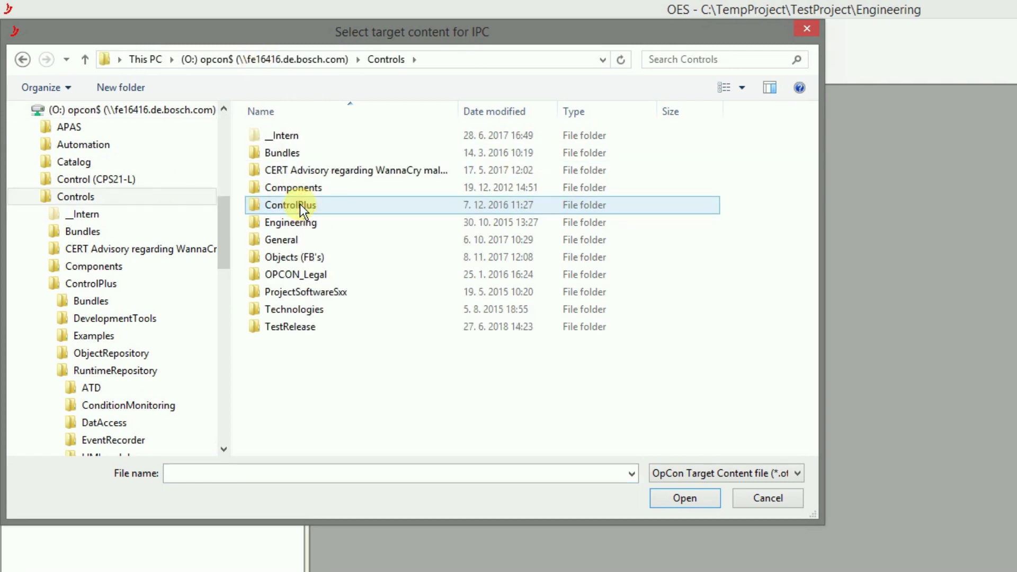
{"action": "double_click", "coordinate": [300, 204]}
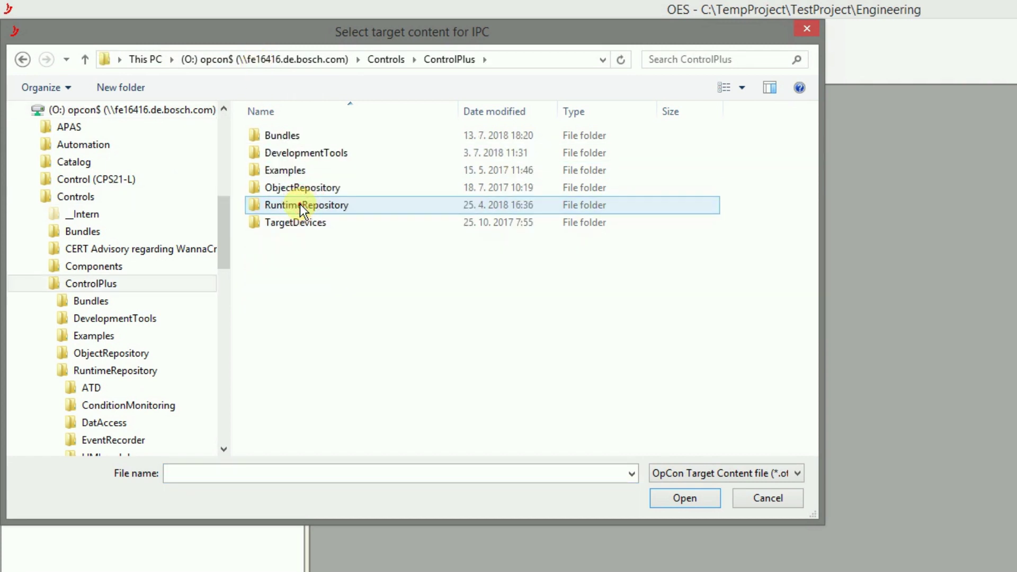
{"action": "double_click", "coordinate": [300, 205]}
Load IPC_V1_8.otc from IPC\Distribution\CurrentVersion as the IPC's target content.
{"action": "left_click", "coordinate": [290, 236]}
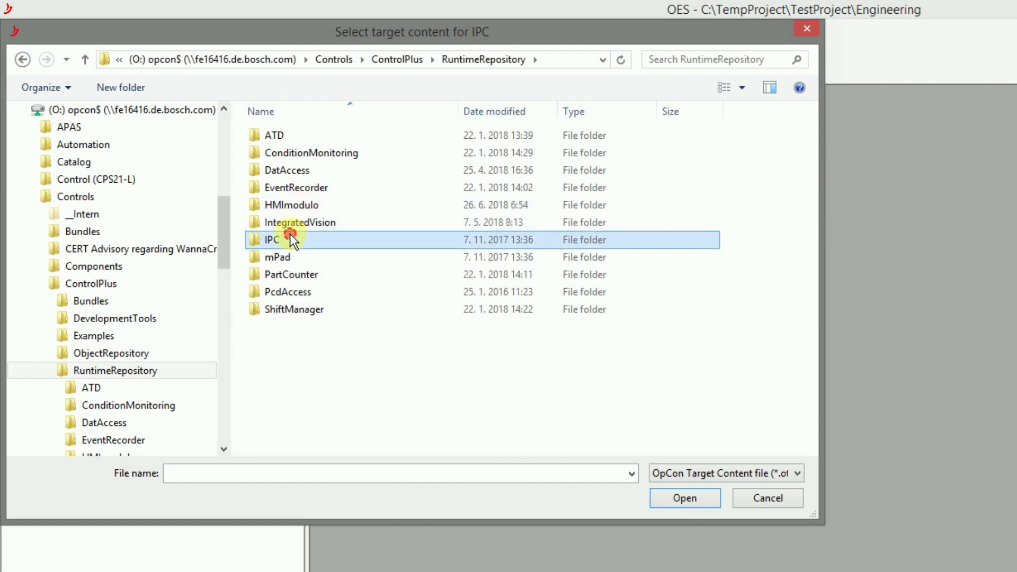
{"action": "double_click", "coordinate": [291, 239]}
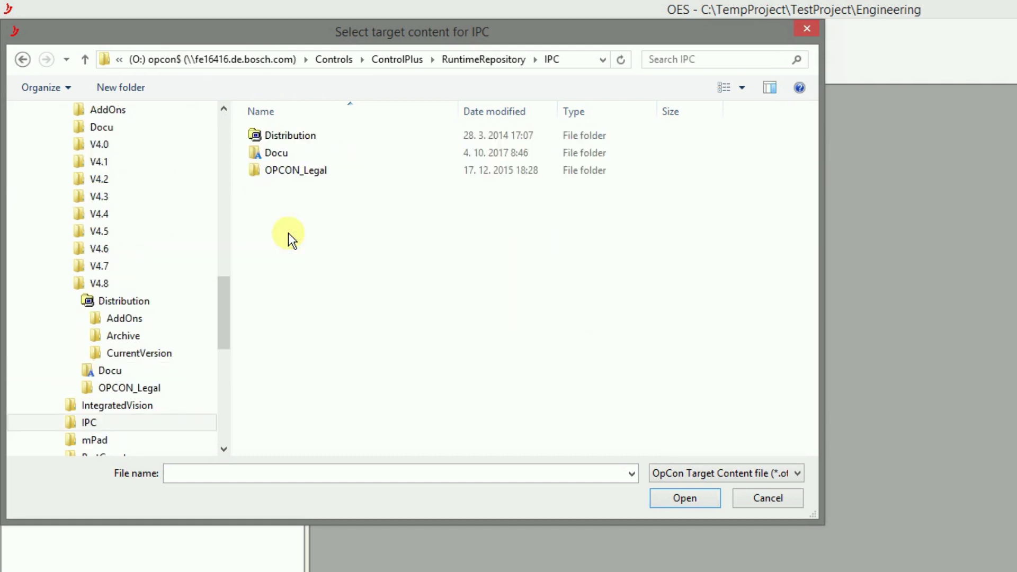
{"action": "left_click", "coordinate": [293, 137]}
{"action": "double_click", "coordinate": [292, 138]}
{"action": "left_click", "coordinate": [295, 154]}
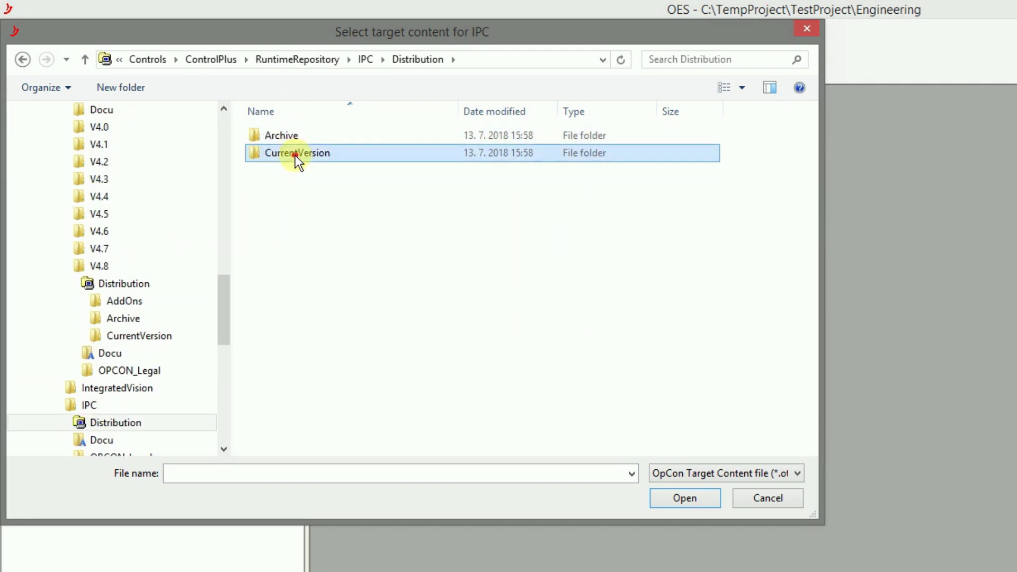
{"action": "double_click", "coordinate": [295, 155]}
{"action": "left_click", "coordinate": [296, 139]}
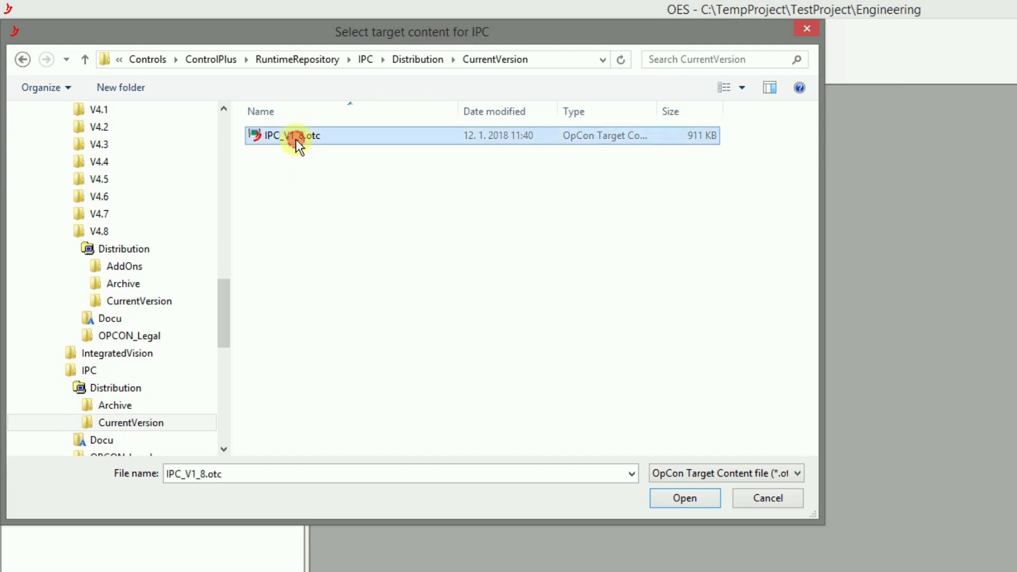
{"action": "left_click", "coordinate": [669, 505]}
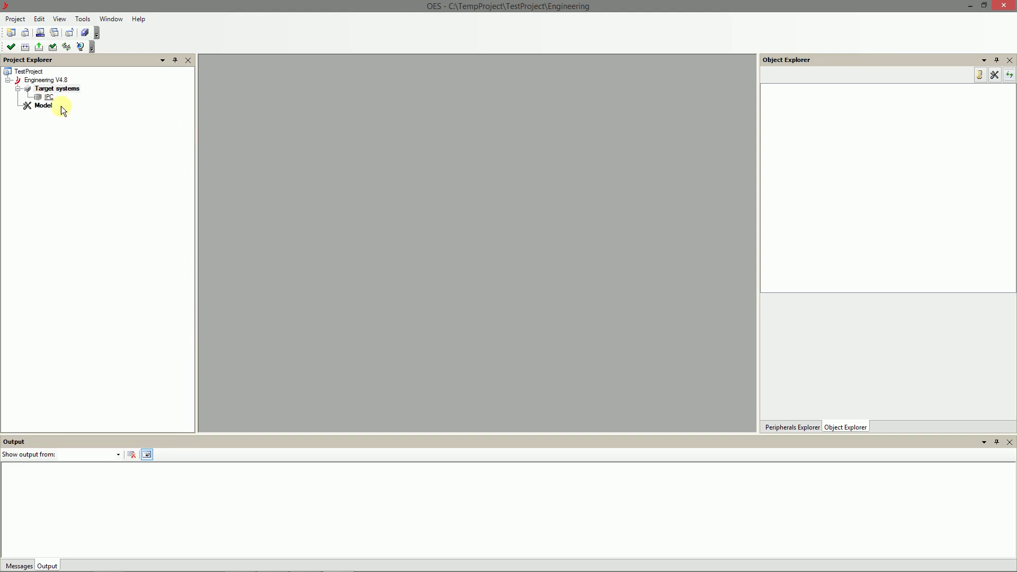
Add an HMI modulo runtime to the IPC target system.
{"action": "left_click", "coordinate": [49, 101]}
{"action": "left_click", "coordinate": [48, 98]}
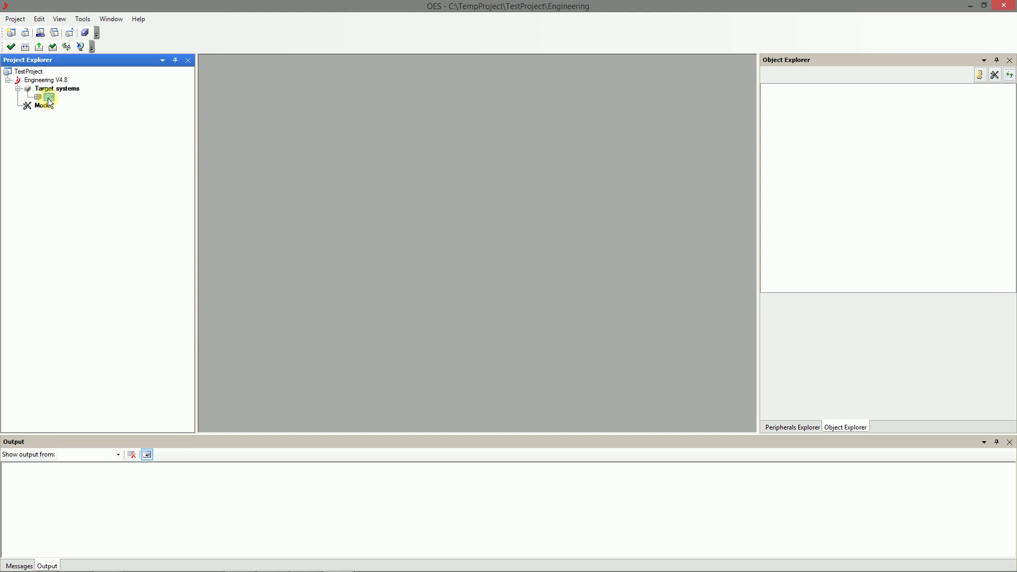
{"action": "right_click", "coordinate": [48, 100]}
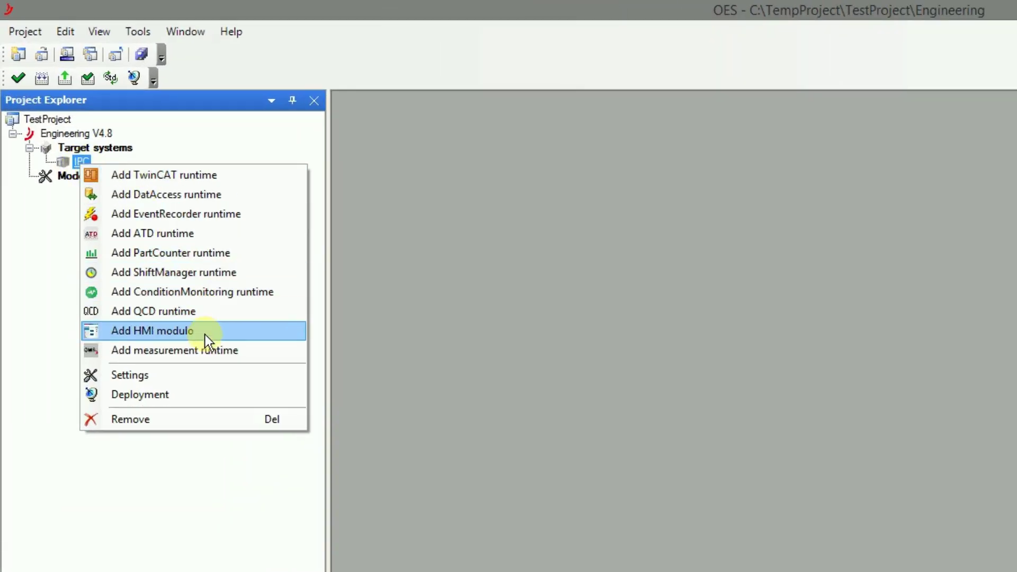
{"action": "left_click", "coordinate": [196, 316]}
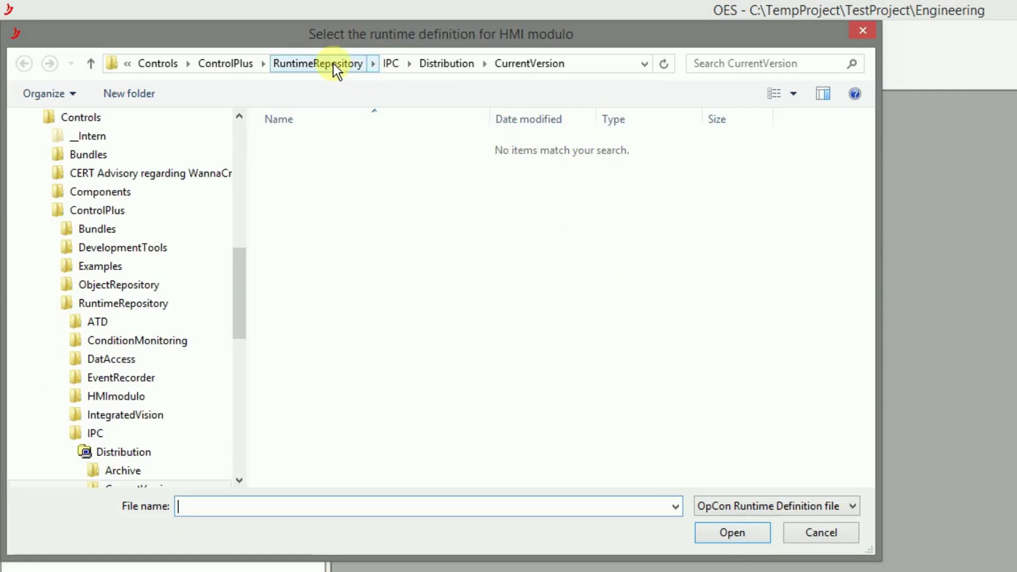
Pick HMImodulo_V4_8a.ord from HMImodulo\V4.8\Distribution\CurrentVersion as its runtime definition.
{"action": "left_click", "coordinate": [333, 63]}
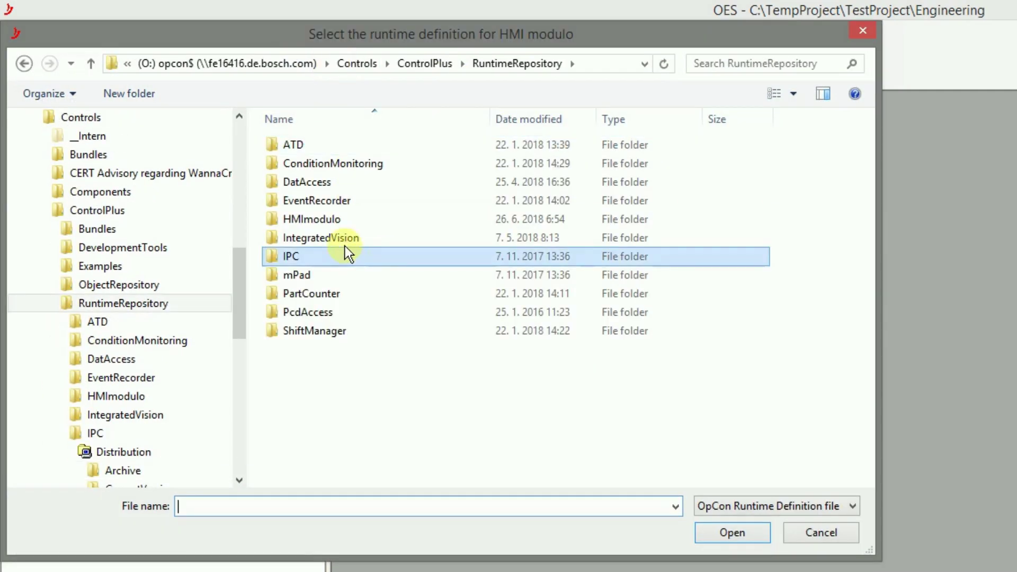
{"action": "double_click", "coordinate": [342, 224]}
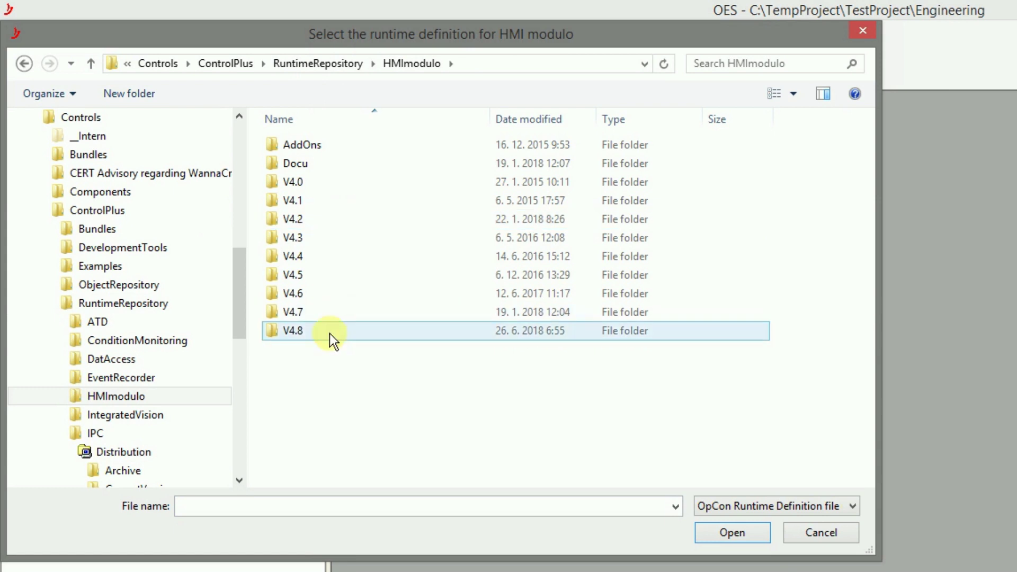
{"action": "left_click", "coordinate": [329, 333]}
{"action": "double_click", "coordinate": [329, 333]}
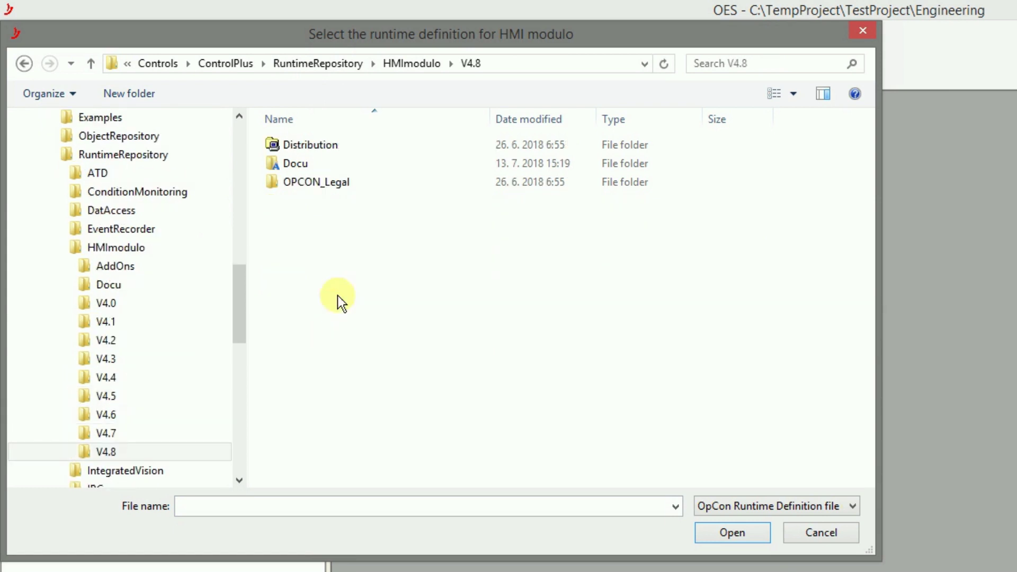
{"action": "left_click", "coordinate": [318, 148]}
{"action": "double_click", "coordinate": [319, 147]}
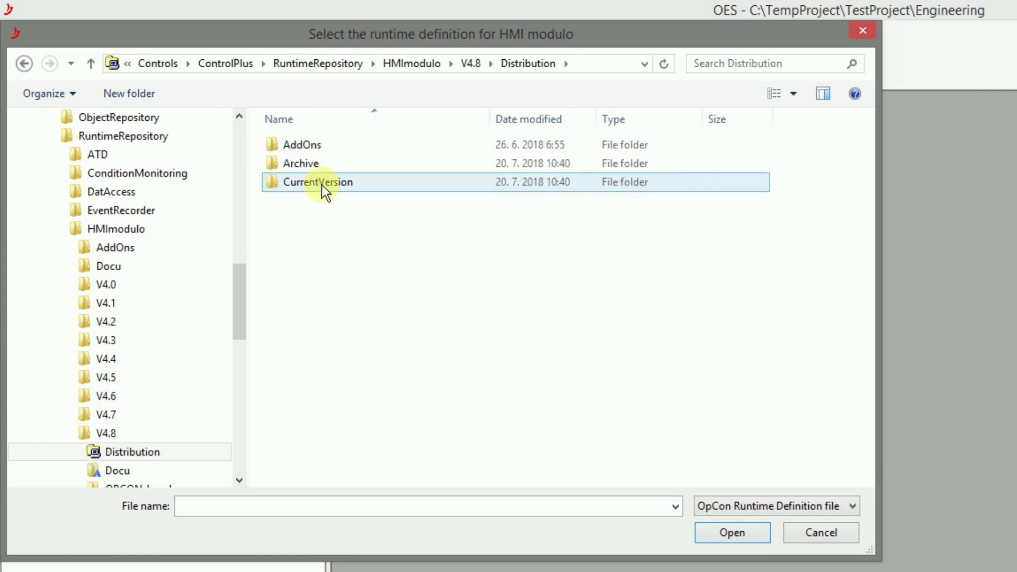
{"action": "double_click", "coordinate": [322, 183]}
{"action": "left_click", "coordinate": [330, 146]}
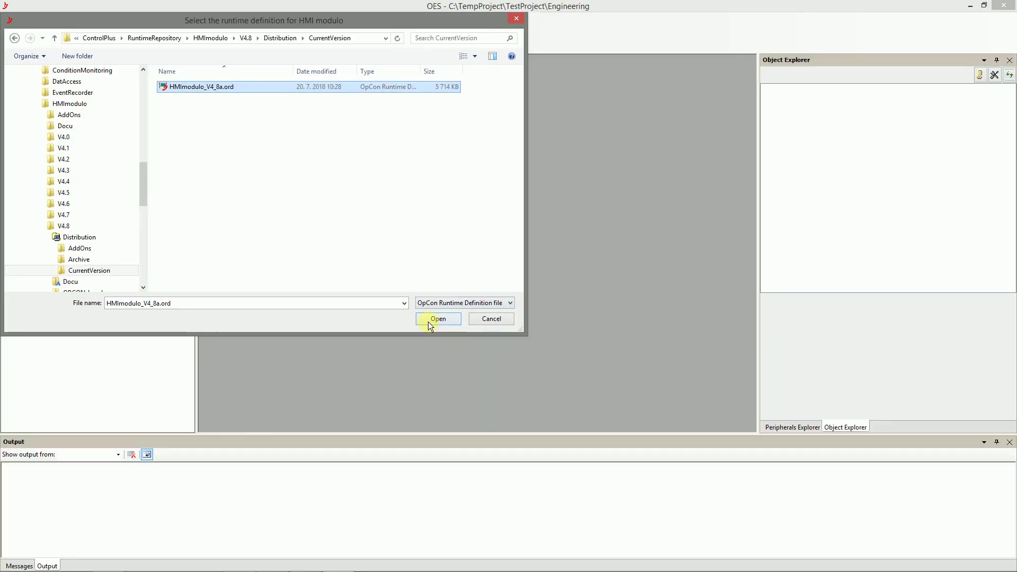
Load the HMI runtime definition, set the Std repository to C:\TempProject\Std, and compare objects.
{"action": "left_click", "coordinate": [715, 533]}
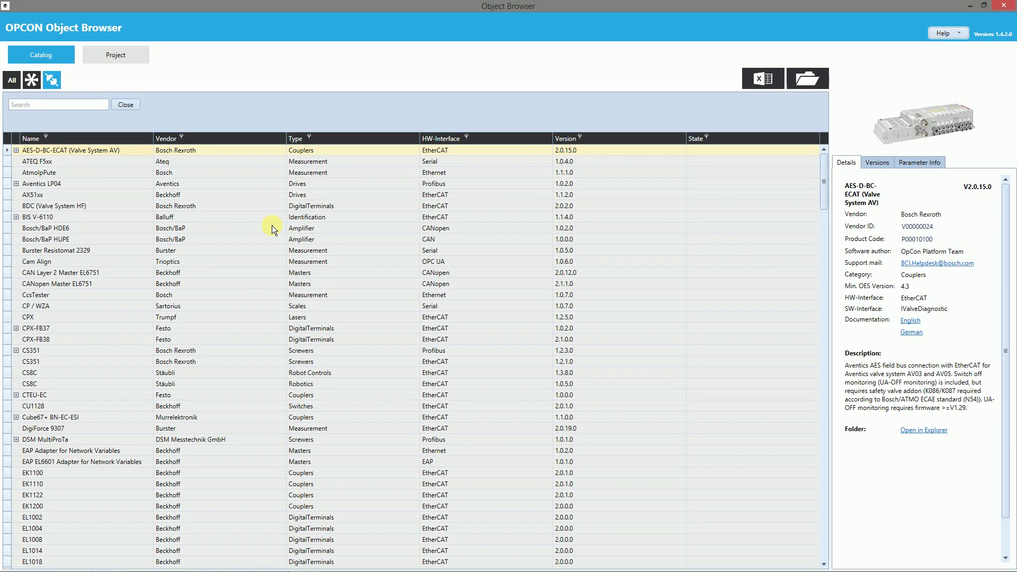
{"action": "left_click", "coordinate": [105, 56]}
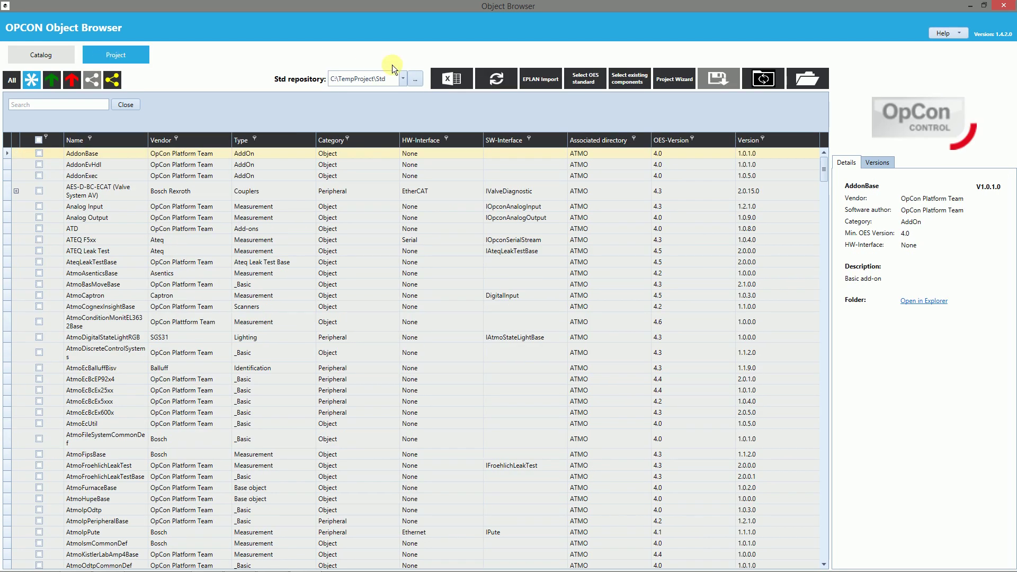
{"action": "left_click", "coordinate": [411, 79]}
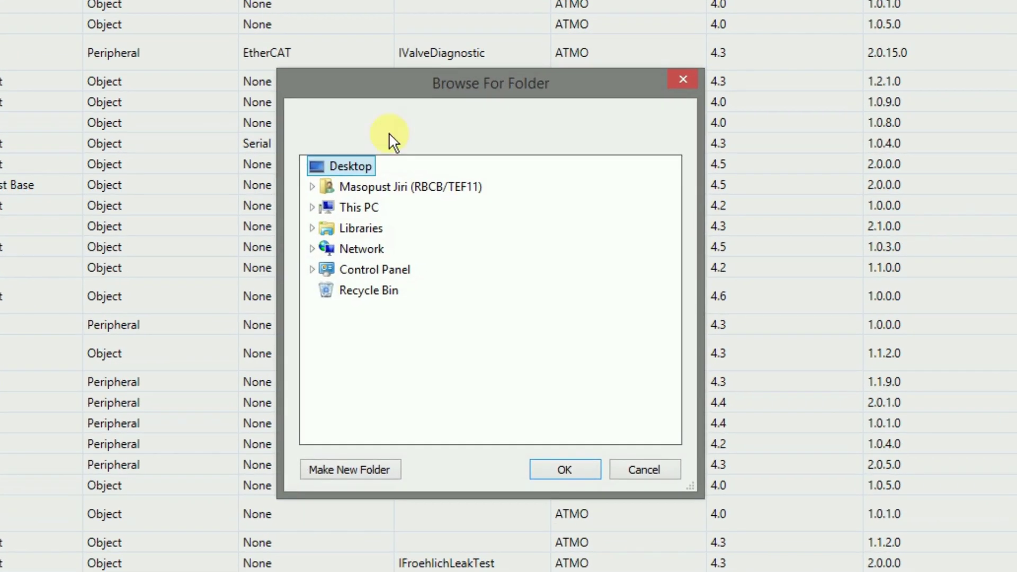
{"action": "double_click", "coordinate": [365, 209]}
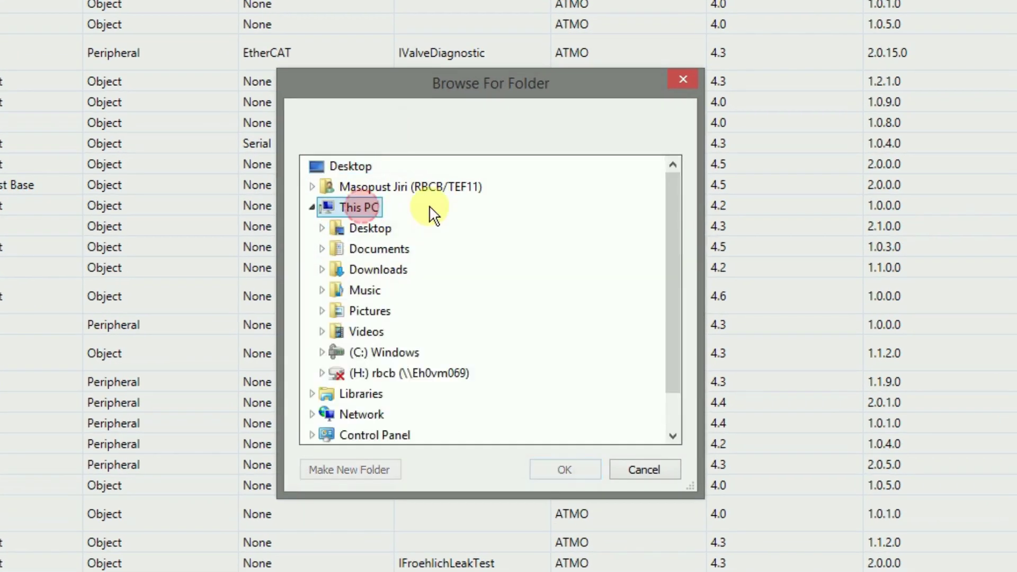
{"action": "double_click", "coordinate": [388, 353]}
{"action": "scroll", "coordinate": [412, 331], "scroll_direction": "down", "scroll_amount": 11}
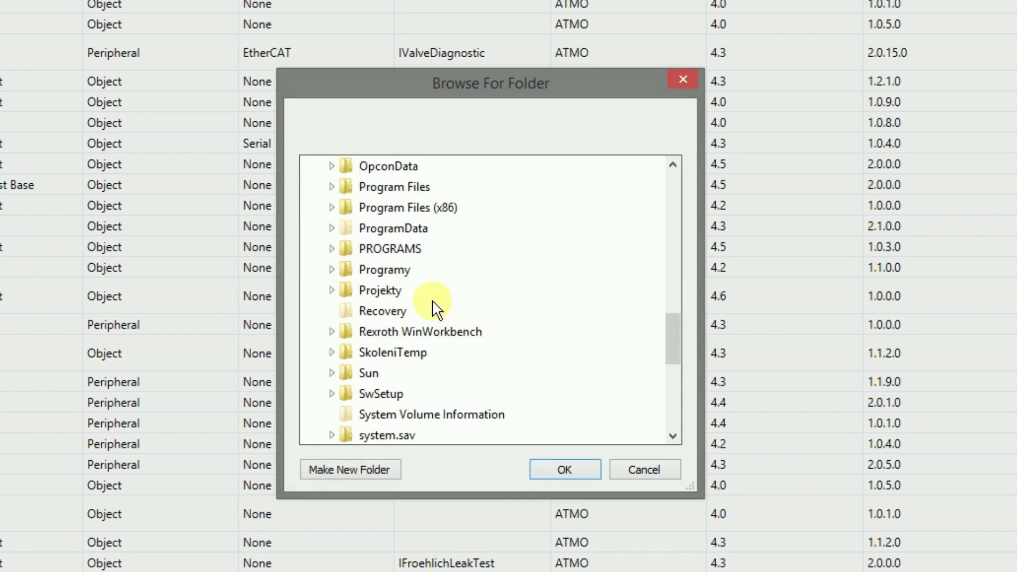
{"action": "double_click", "coordinate": [414, 354]}
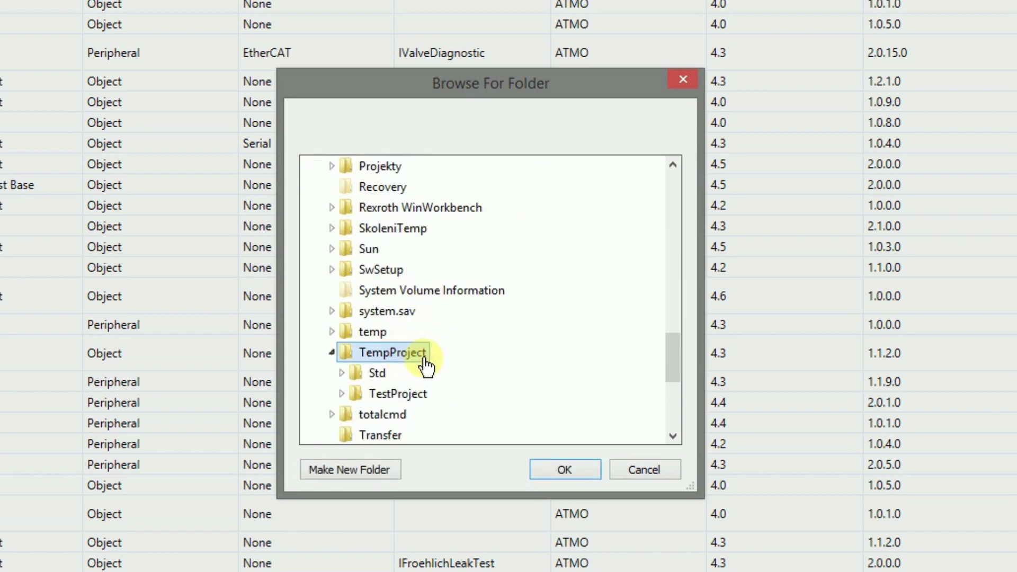
{"action": "double_click", "coordinate": [378, 373]}
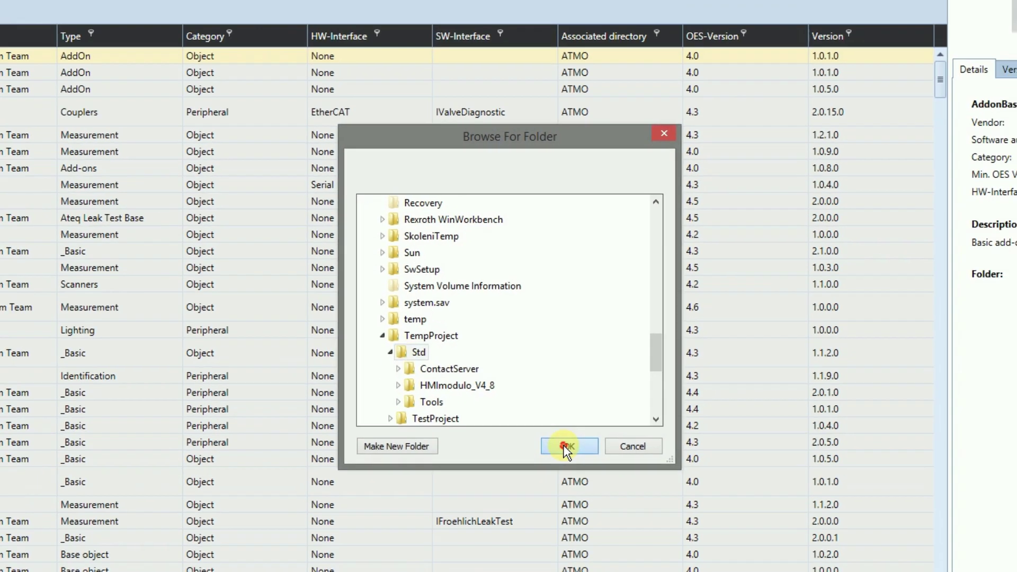
{"action": "left_click", "coordinate": [560, 469]}
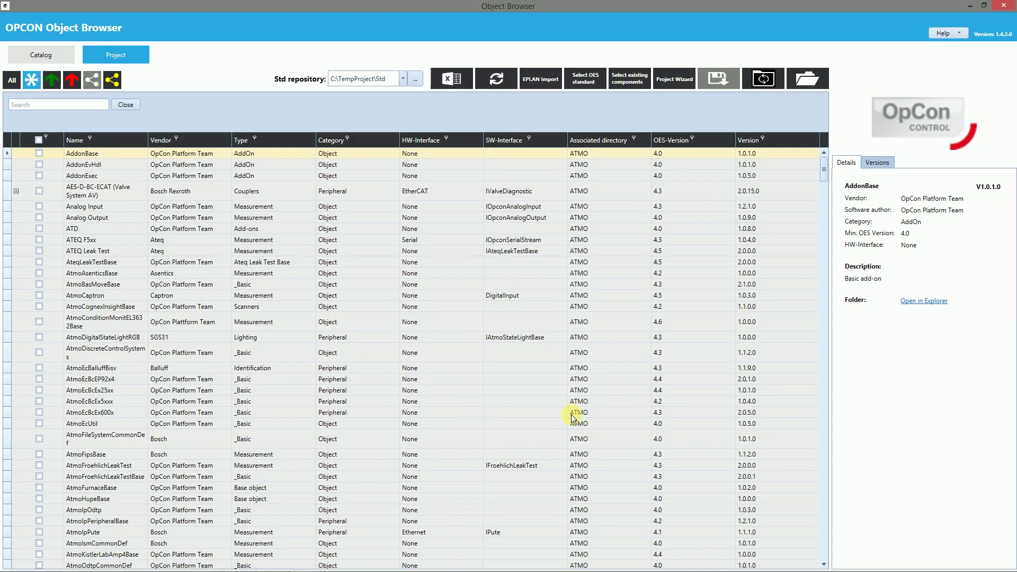
{"action": "left_click", "coordinate": [493, 80]}
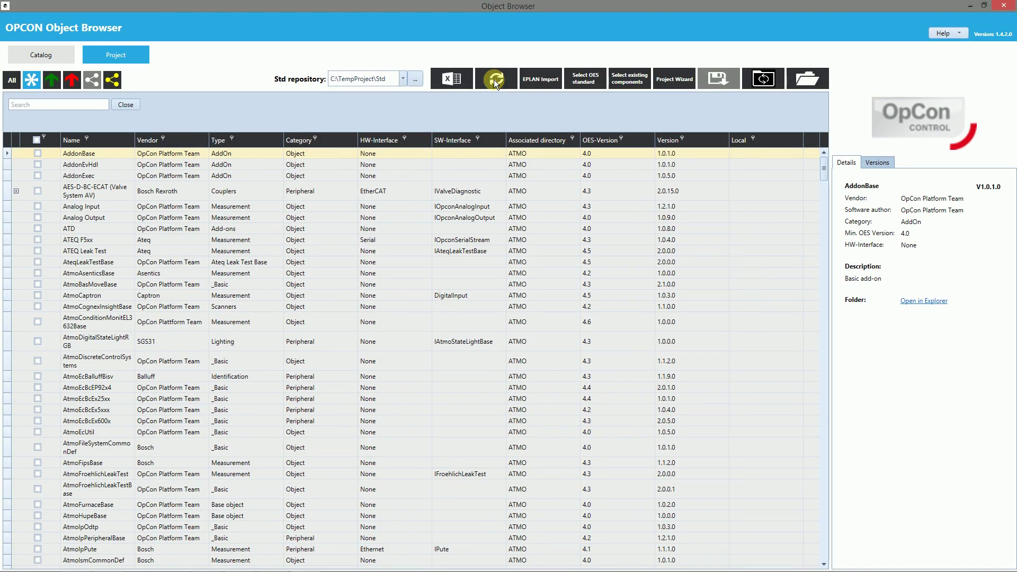
Select all OES standard objects and copy them into the local repository.
{"action": "left_click", "coordinate": [582, 75]}
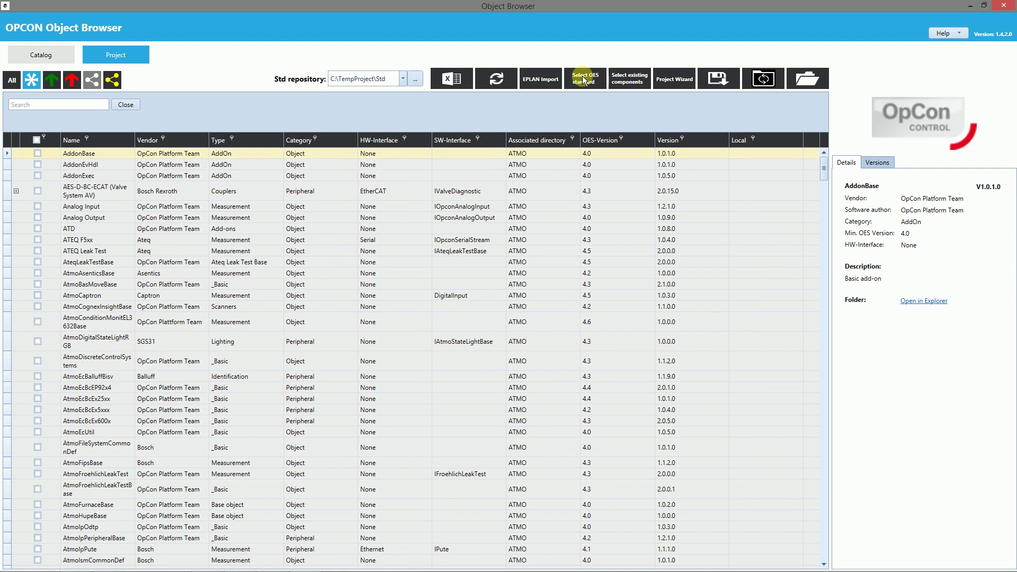
{"action": "left_click", "coordinate": [709, 82]}
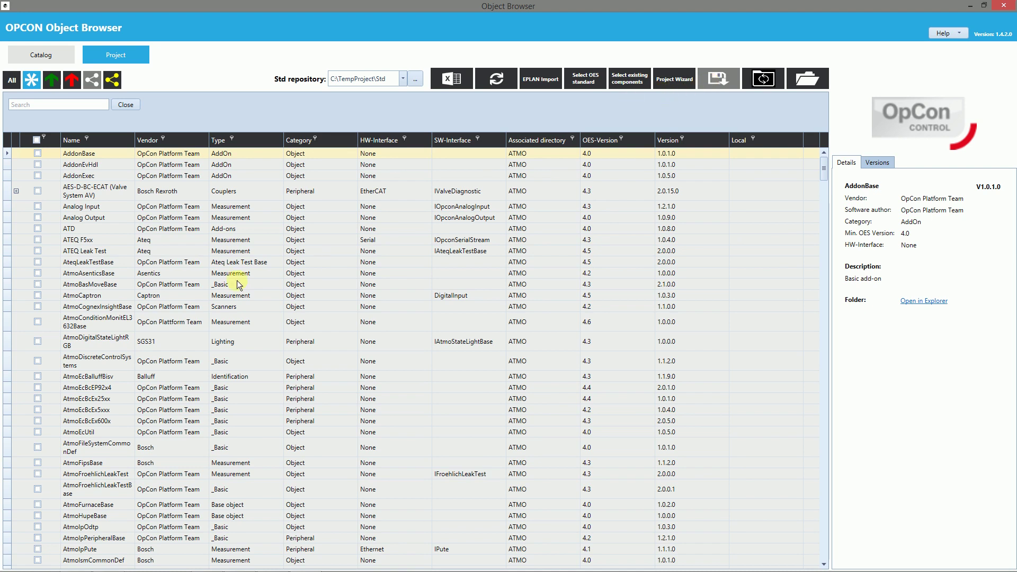
{"action": "scroll", "coordinate": [205, 283], "scroll_direction": "down", "scroll_amount": 20}
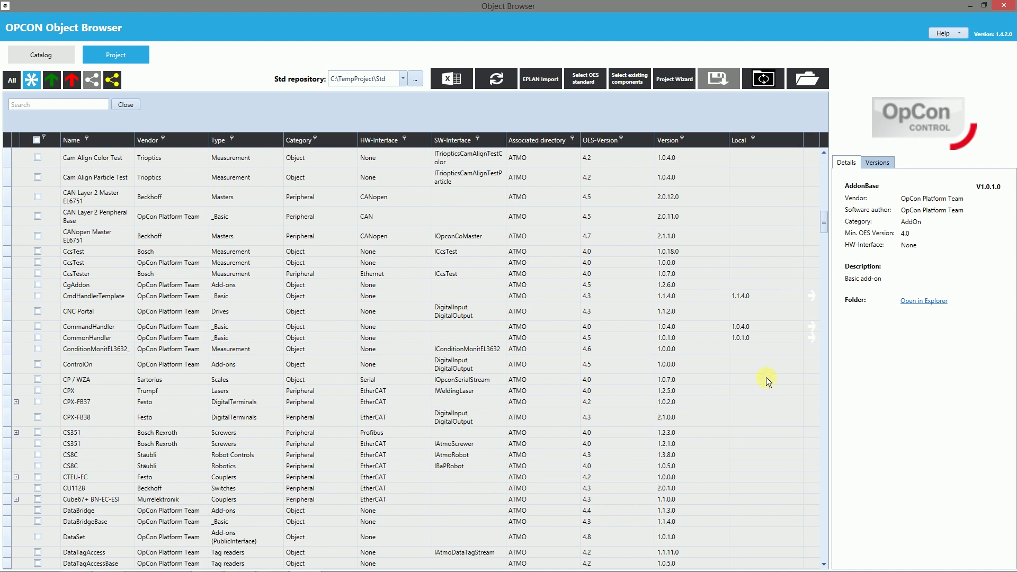
{"action": "scroll", "coordinate": [669, 323], "scroll_direction": "down", "scroll_amount": 15}
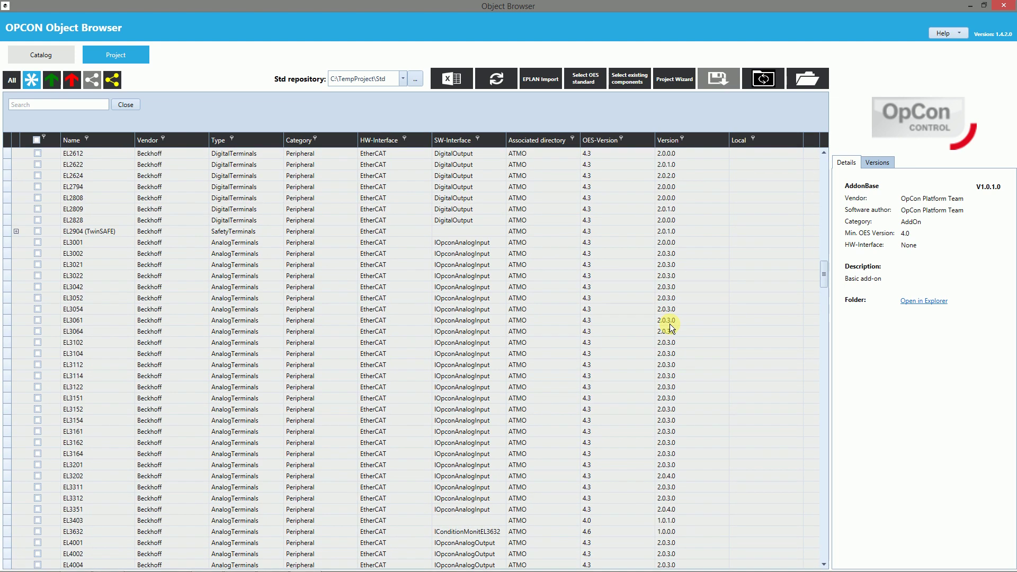
{"action": "scroll", "coordinate": [670, 324], "scroll_direction": "down", "scroll_amount": 15}
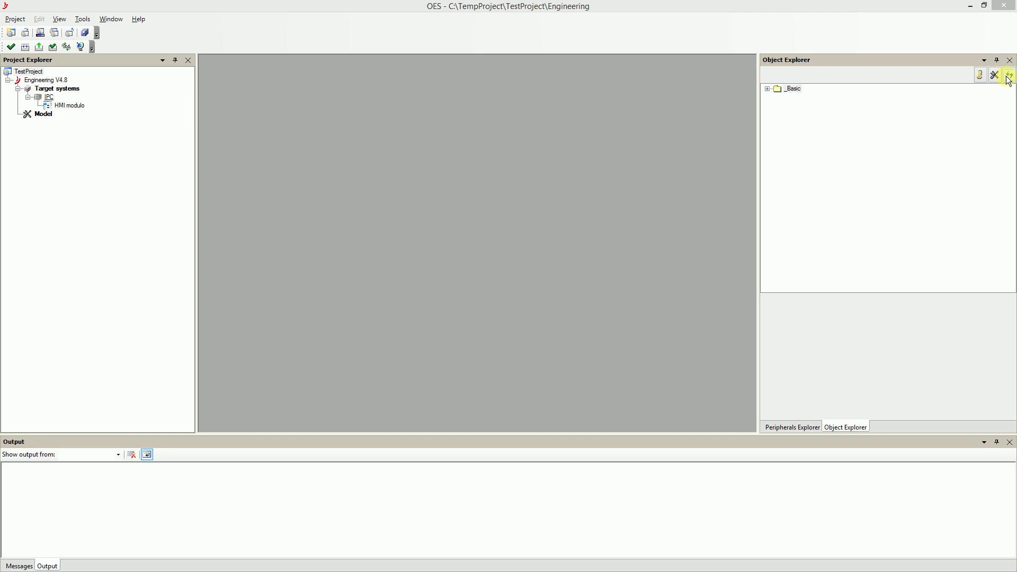
Drag ModeHandlerTemplate from _Basic > OpCon Platform Team onto Model and rename it Station.
{"action": "left_click", "coordinate": [1010, 80]}
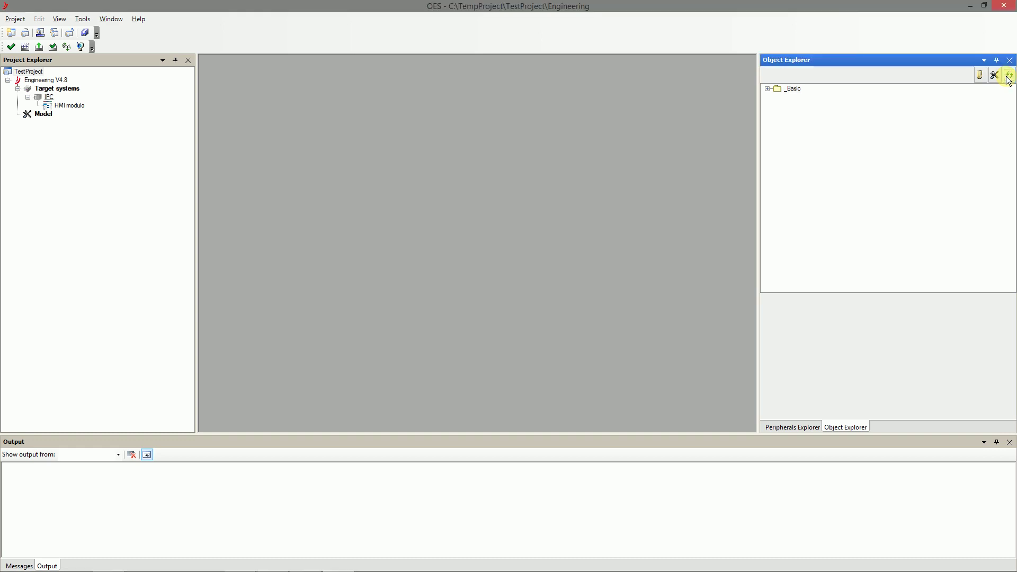
{"action": "left_click", "coordinate": [769, 89]}
{"action": "left_click", "coordinate": [777, 98]}
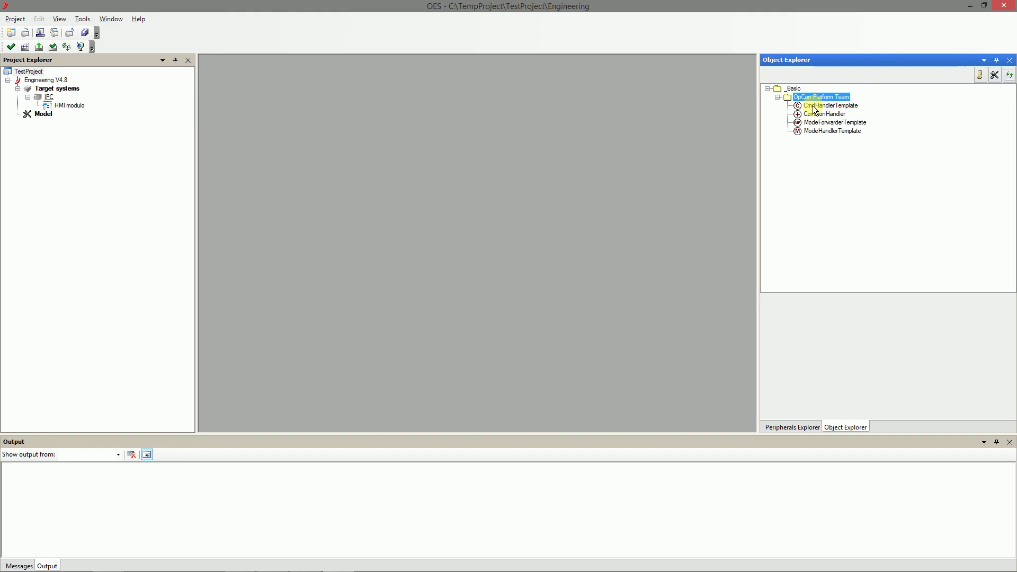
{"action": "left_click_drag", "start_coordinate": [822, 133], "coordinate": [43, 115]}
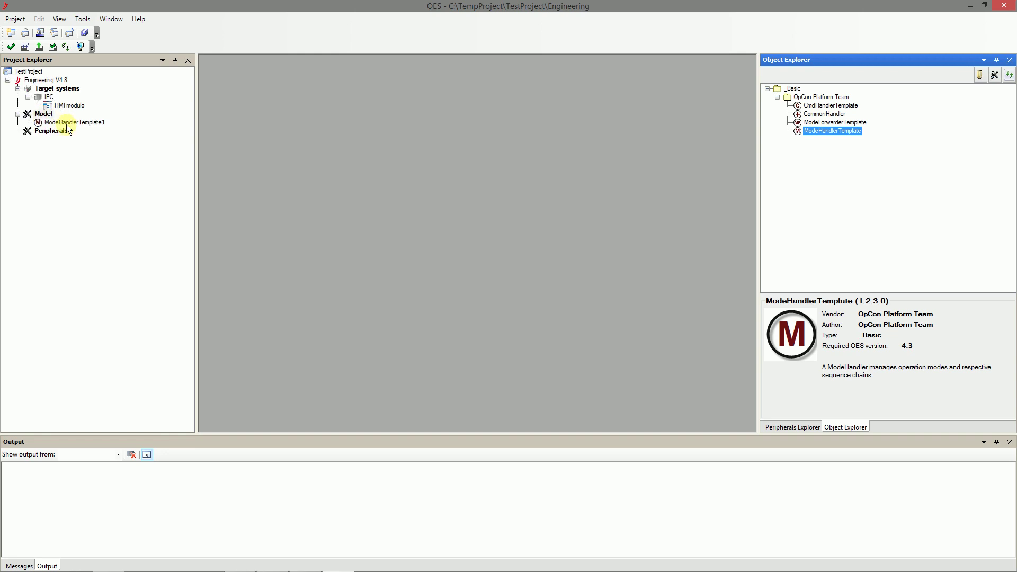
{"action": "left_click", "coordinate": [68, 125]}
{"action": "left_click", "coordinate": [70, 125]}
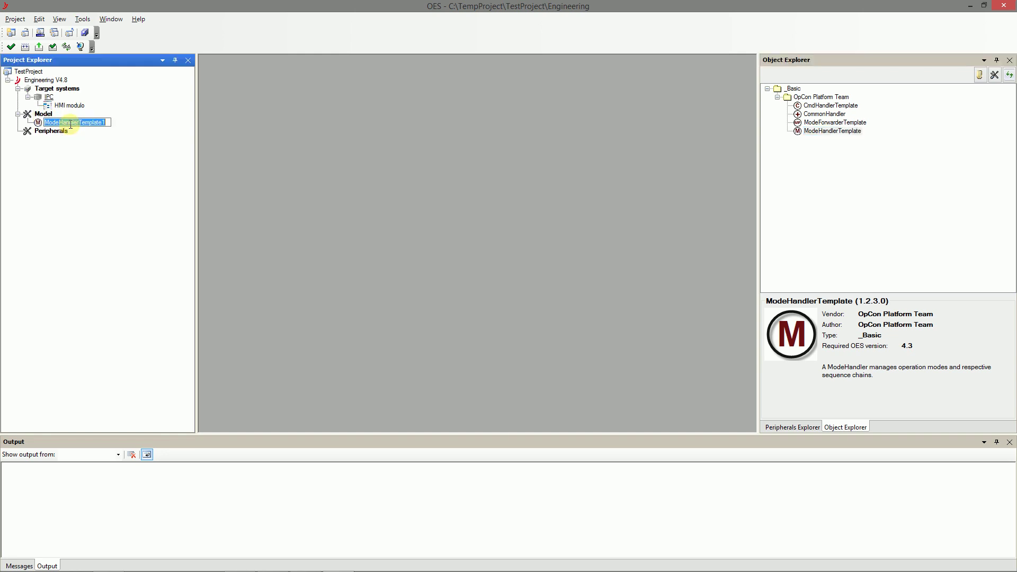
{"action": "type", "text": "Station"}
{"action": "key", "text": "Return"}
Change the IPC target's host name to 10.53.144.91 and close its settings.
{"action": "left_click", "coordinate": [49, 98]}
{"action": "right_click", "coordinate": [49, 98]}
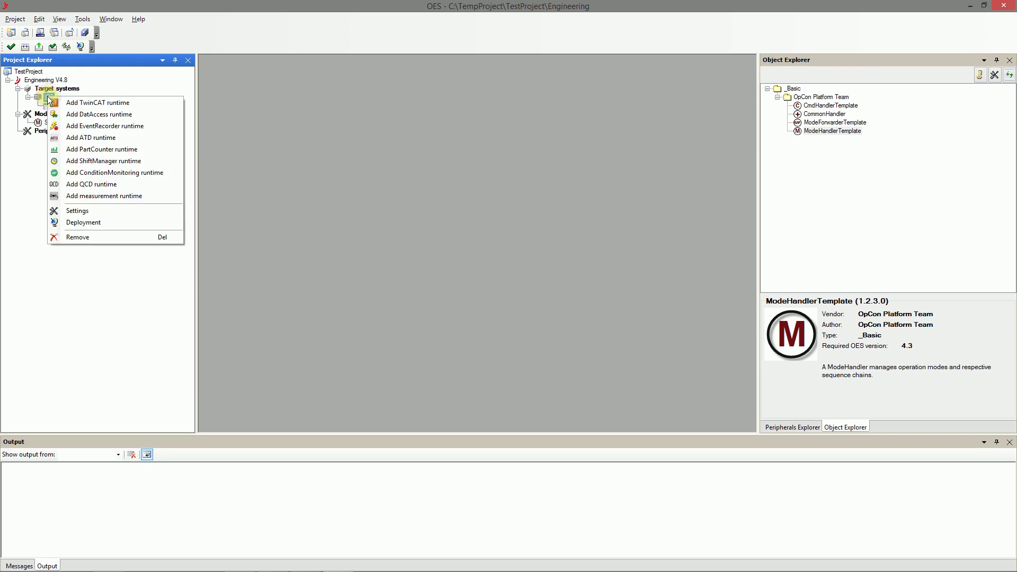
{"action": "left_click", "coordinate": [78, 211]}
{"action": "double_click", "coordinate": [317, 99]}
{"action": "key", "text": "BackSpace"}
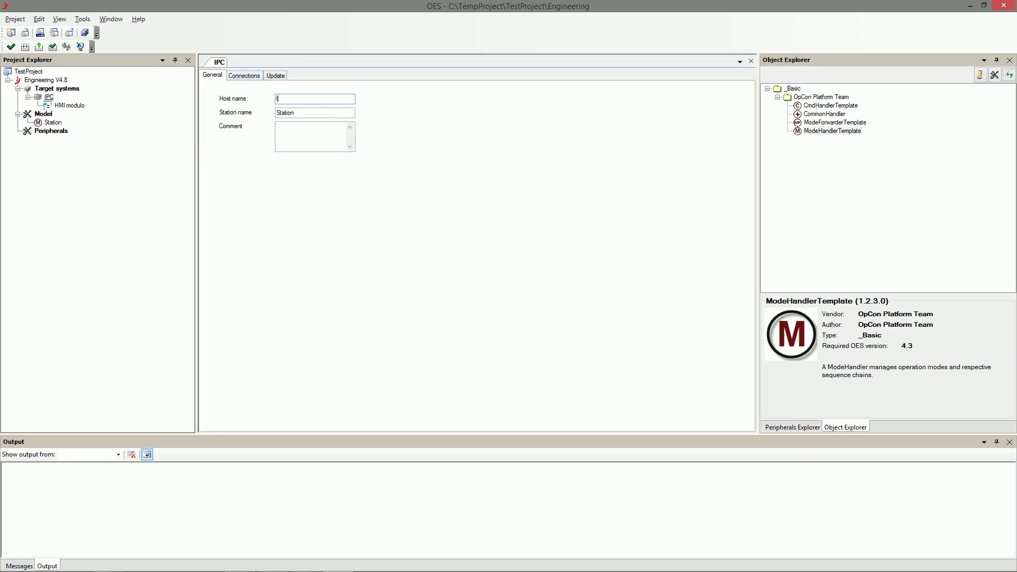
{"action": "type", "text": "10.53.144.91"}
{"action": "left_click", "coordinate": [86, 33]}
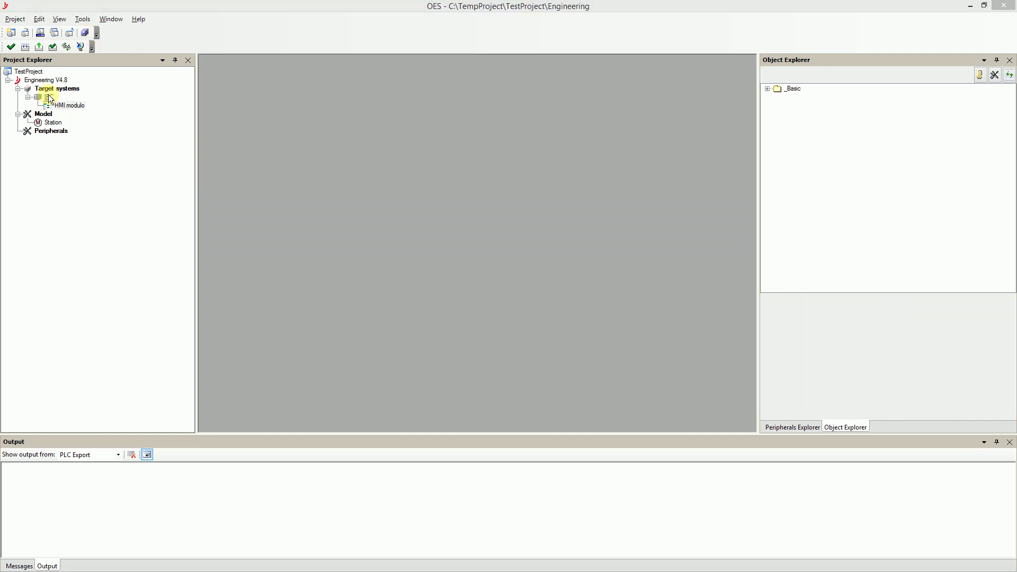
Add a TwinCAT PLC runtime under the IPC target.
{"action": "left_click", "coordinate": [49, 97]}
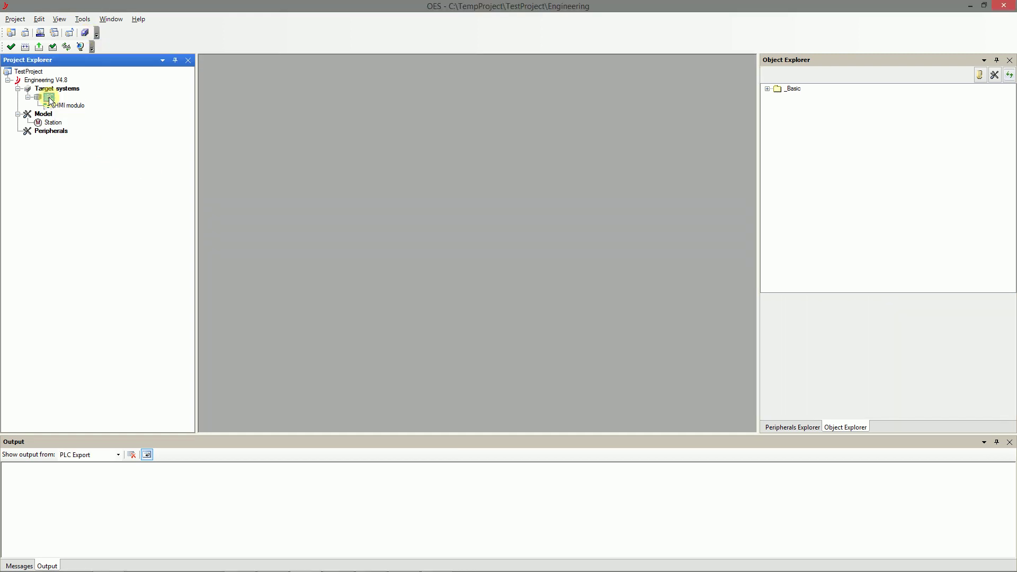
{"action": "right_click", "coordinate": [49, 99]}
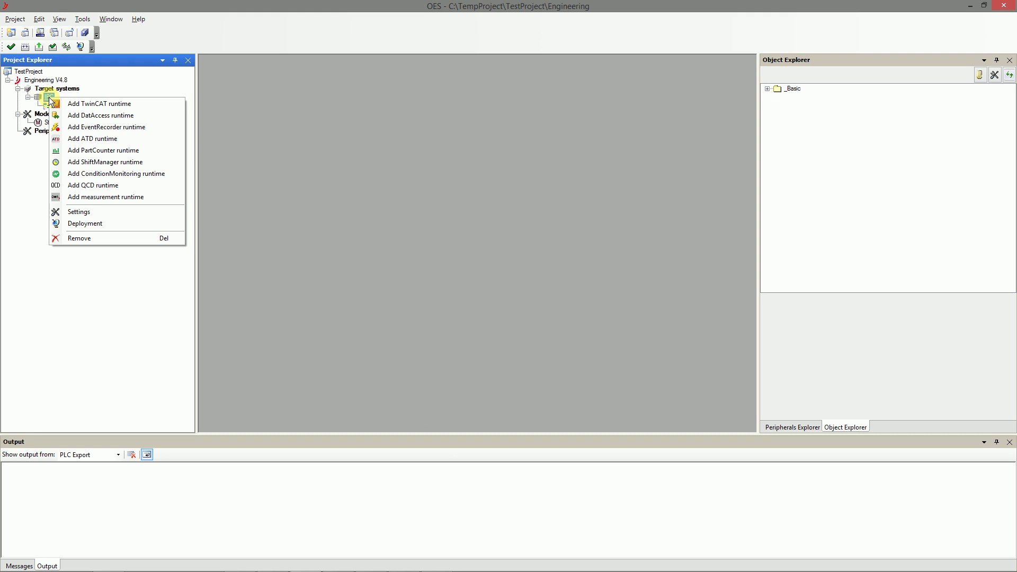
{"action": "left_click", "coordinate": [71, 104]}
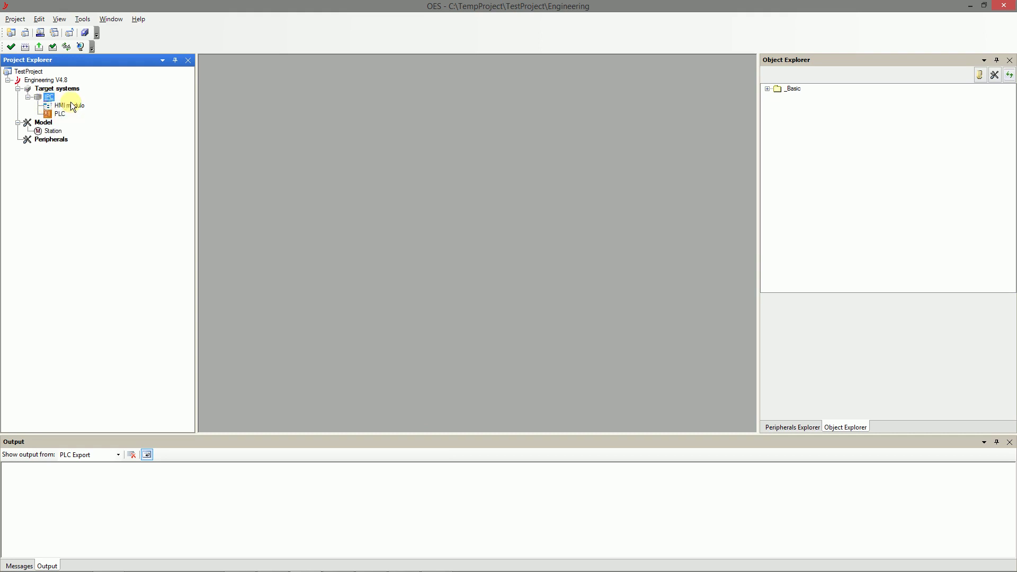
Replace the PLC runtime's AMS Net Id with 5.50.157.127.1.1.
{"action": "left_click", "coordinate": [62, 115]}
{"action": "right_click", "coordinate": [62, 116]}
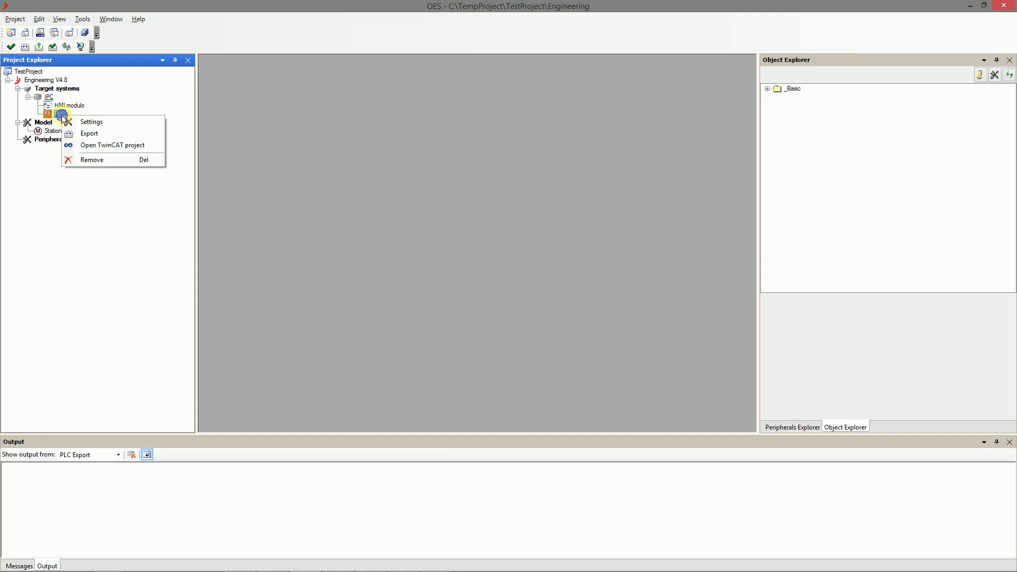
{"action": "left_click", "coordinate": [68, 123]}
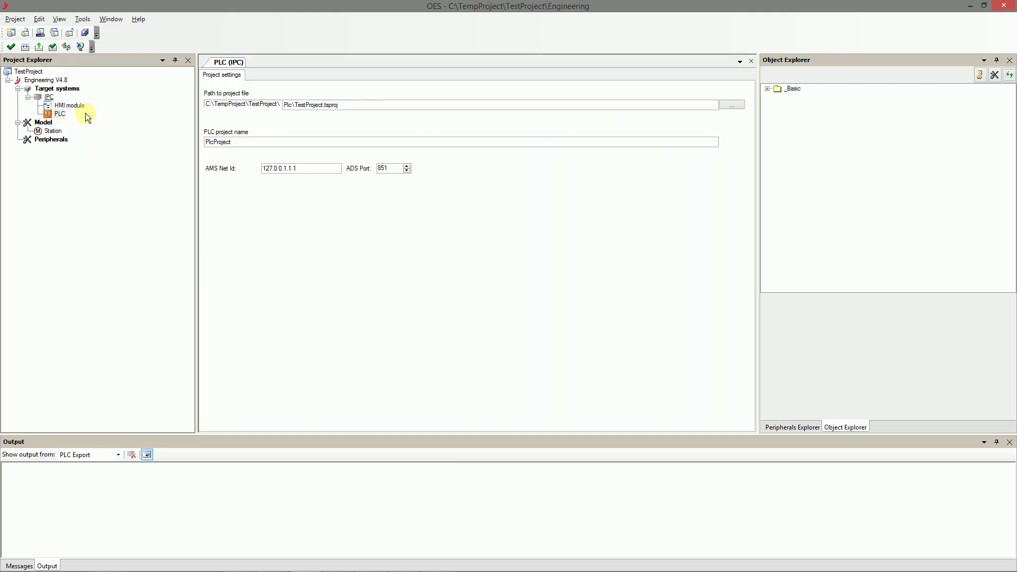
{"action": "left_click", "coordinate": [375, 103]}
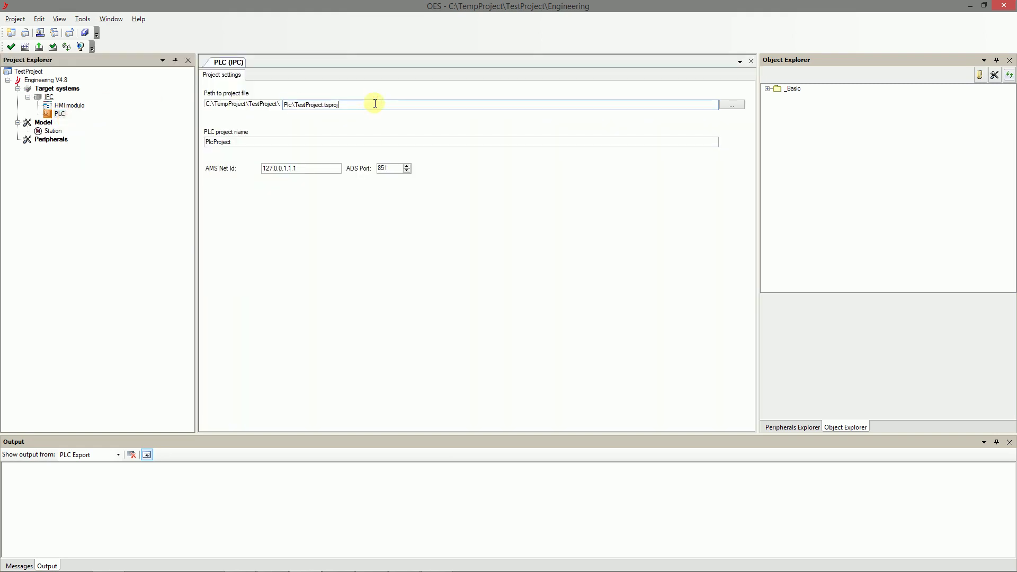
{"action": "left_click", "coordinate": [279, 142]}
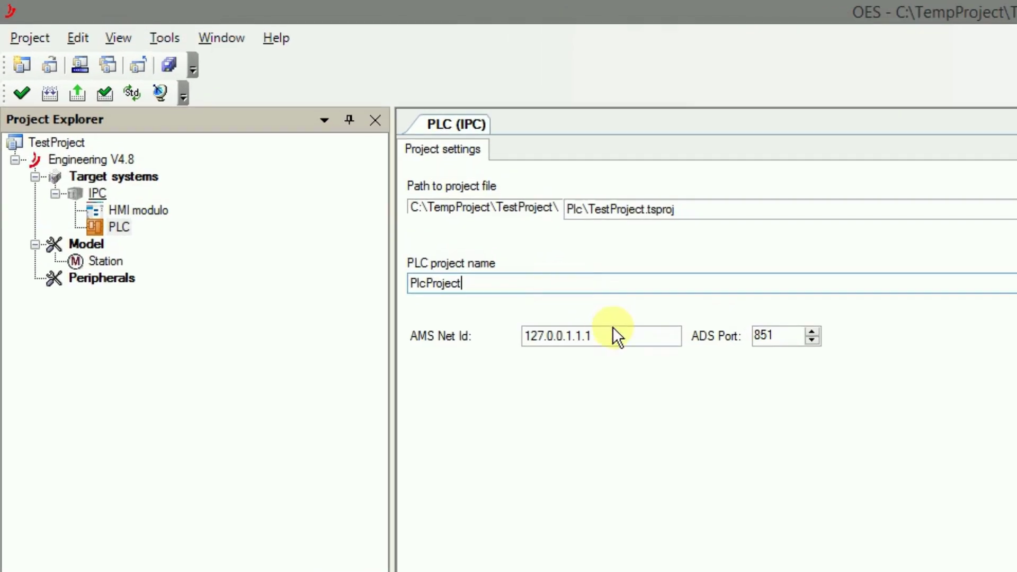
{"action": "left_click_drag", "start_coordinate": [620, 333], "coordinate": [454, 323]}
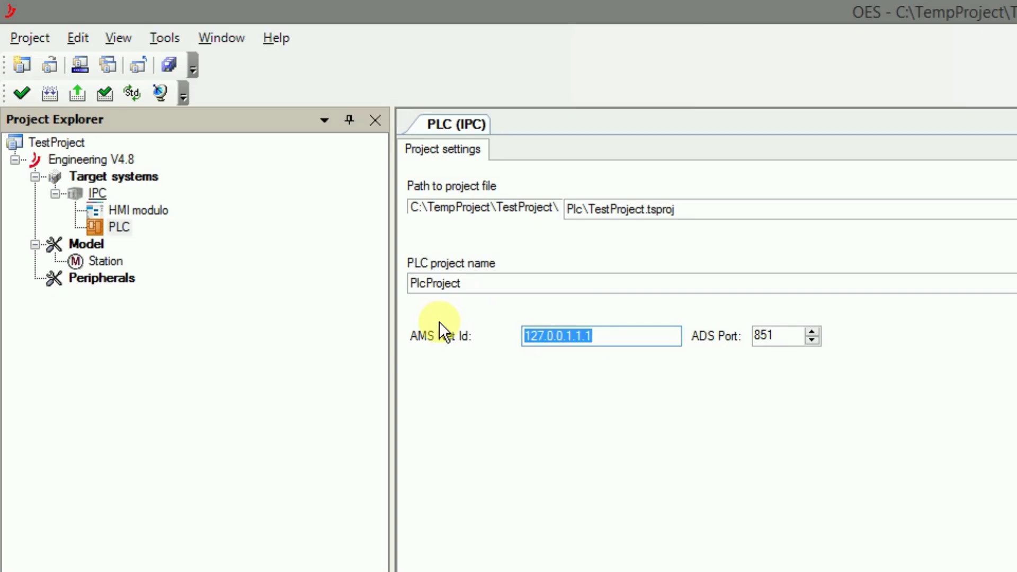
{"action": "type", "text": "5.5"}
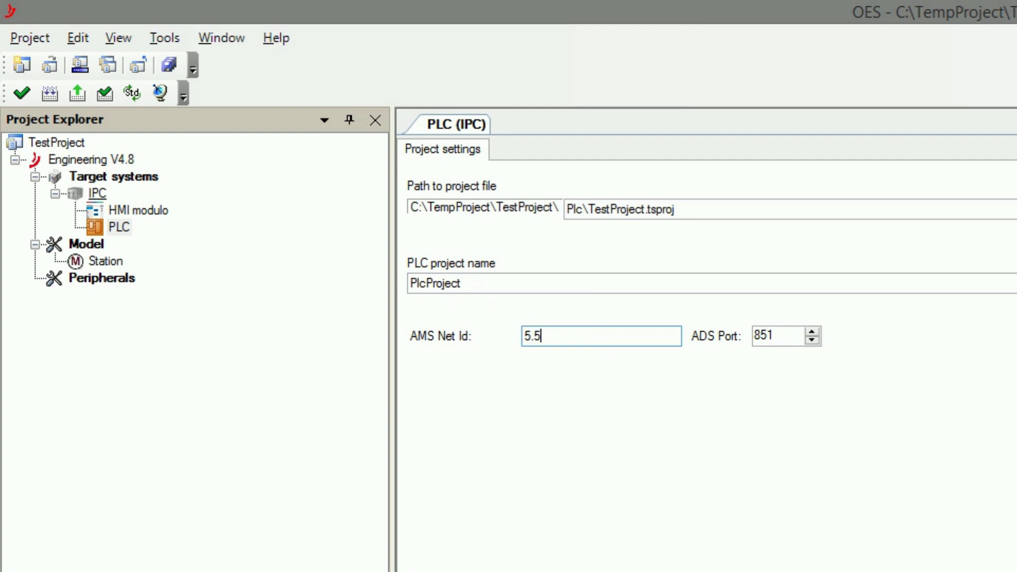
{"action": "type", "text": "0.157.127.1.1"}
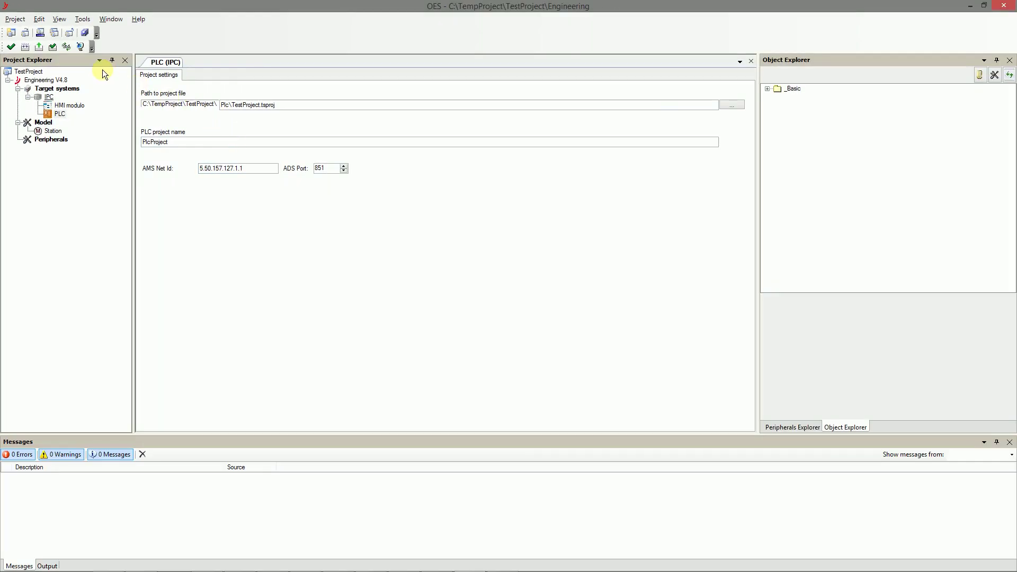
Reload all object definitions, applying the current versions (1.2.3.0).
{"action": "left_click", "coordinate": [67, 51]}
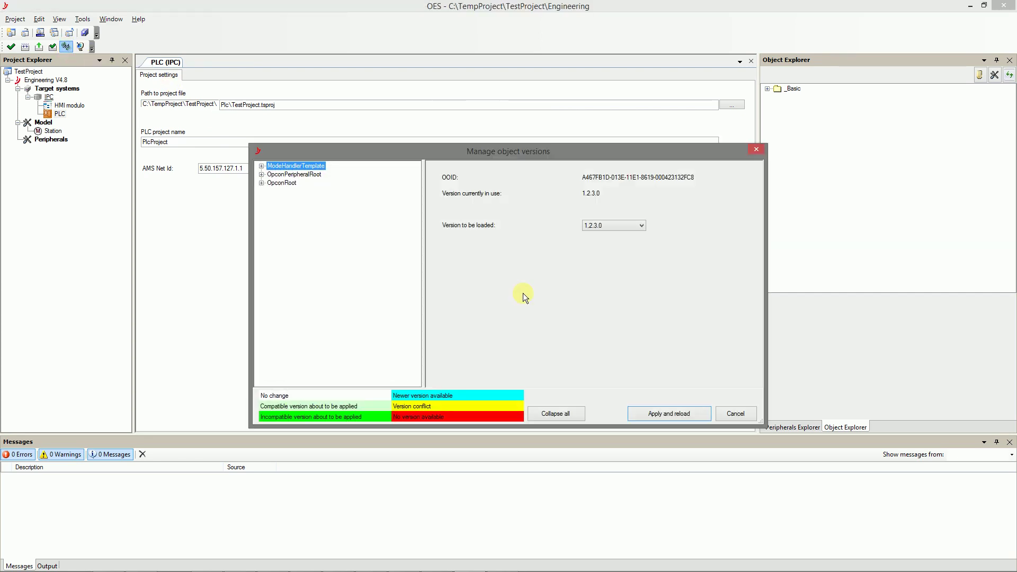
{"action": "left_click", "coordinate": [654, 417]}
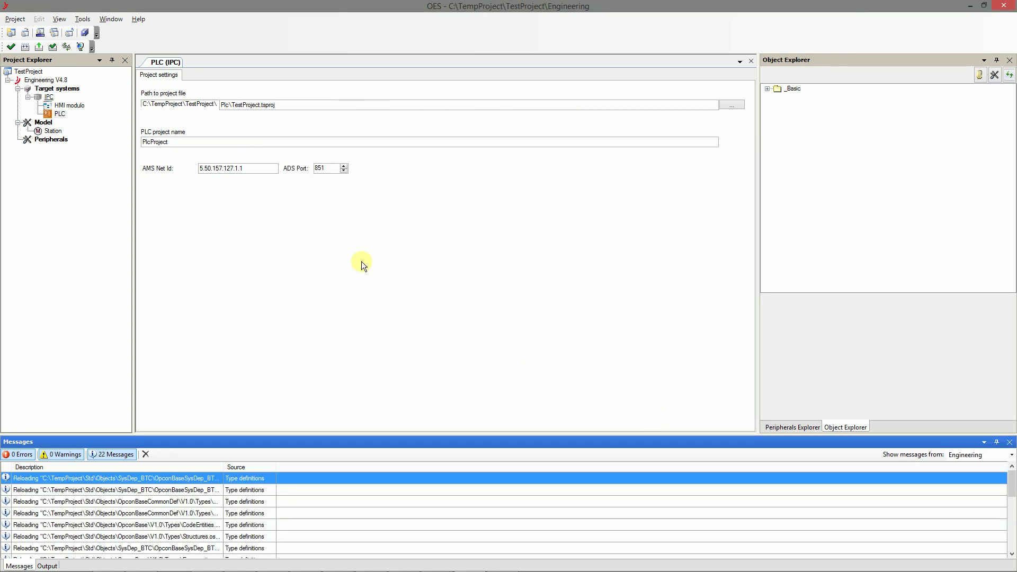
{"action": "left_click", "coordinate": [85, 33]}
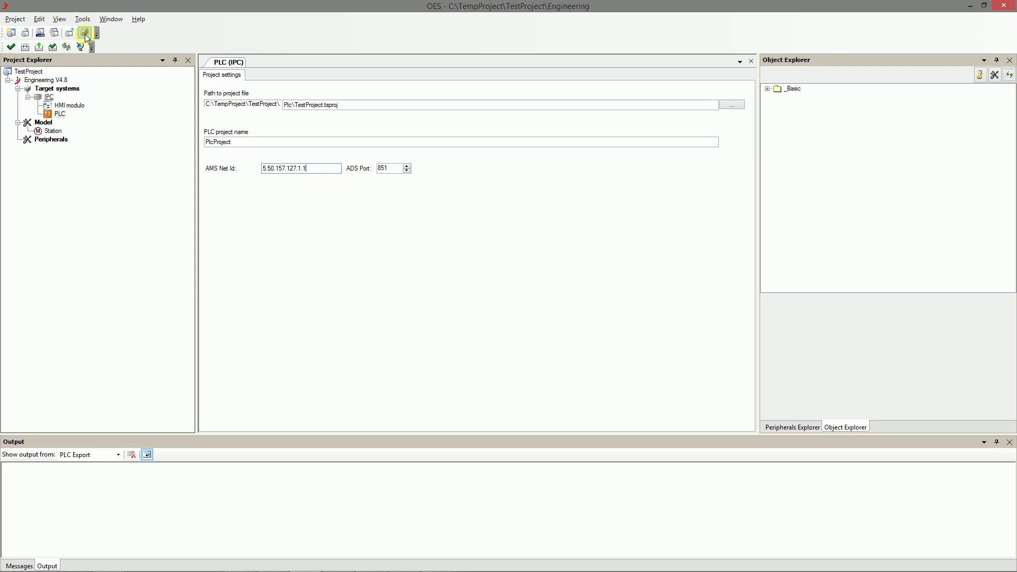
Validate the project, then export the PLC as a Visual Studio 2013 TwinCAT project.
{"action": "left_click", "coordinate": [10, 48]}
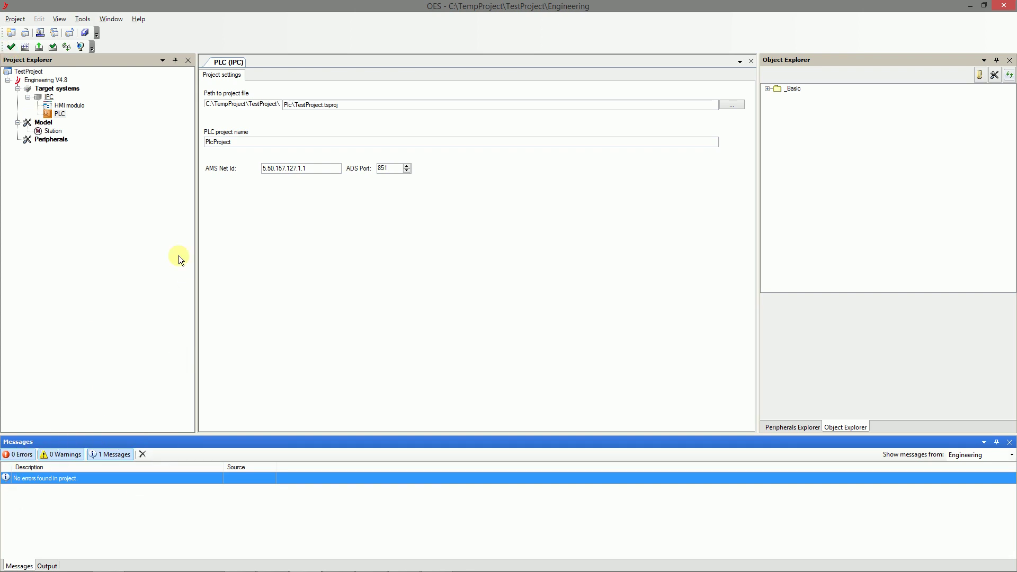
{"action": "left_click", "coordinate": [24, 47]}
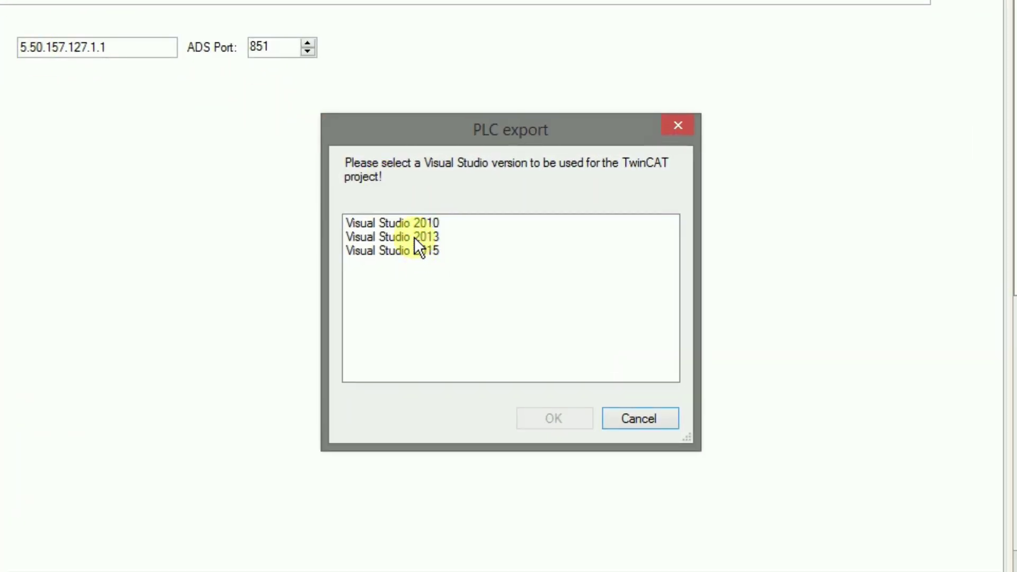
{"action": "left_click", "coordinate": [414, 238]}
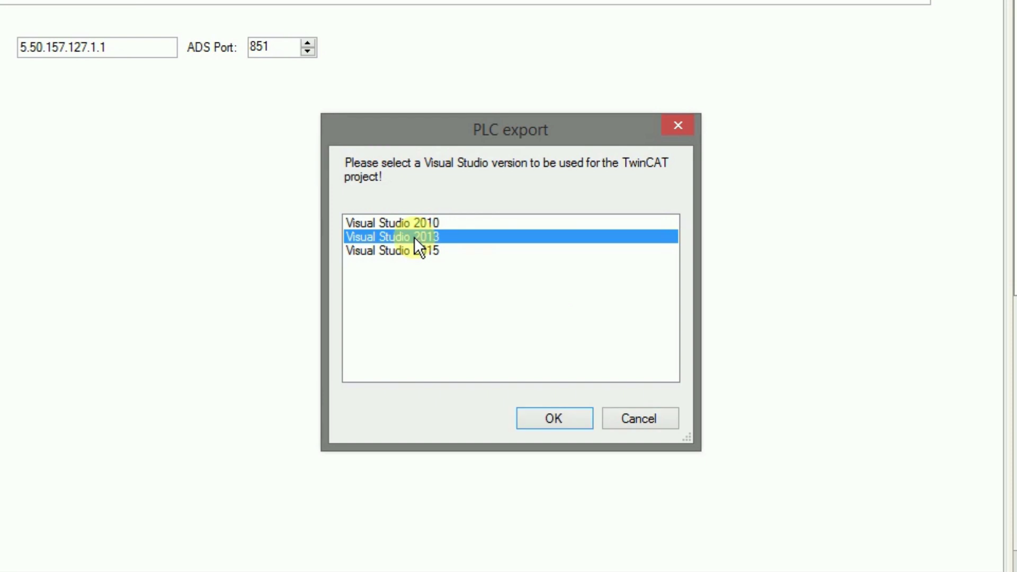
{"action": "left_click", "coordinate": [561, 420]}
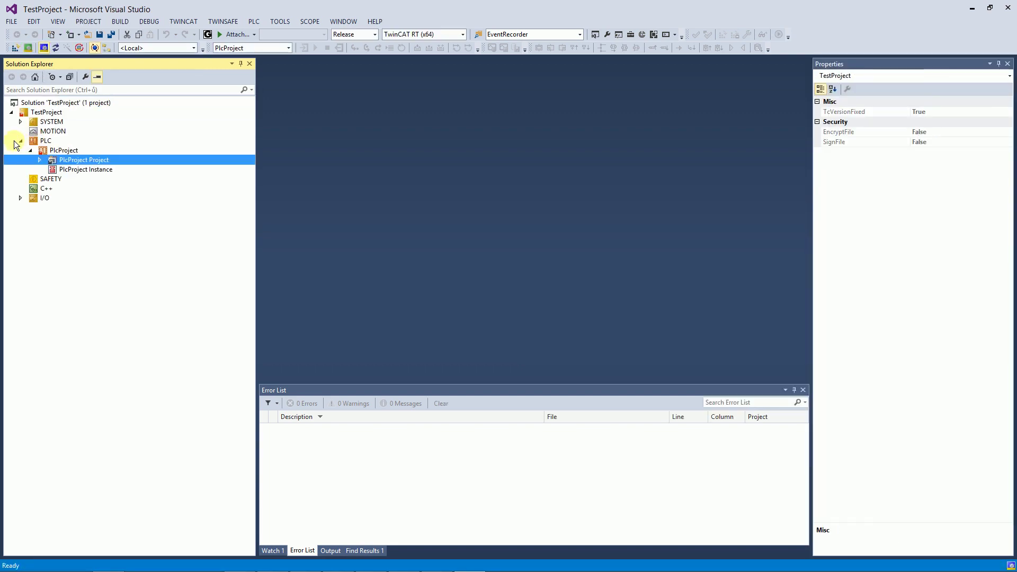
Expand PlcProject in Solution Explorer and build the TestProject solution for TwinCAT RT (x64) in Release.
{"action": "left_click", "coordinate": [38, 159]}
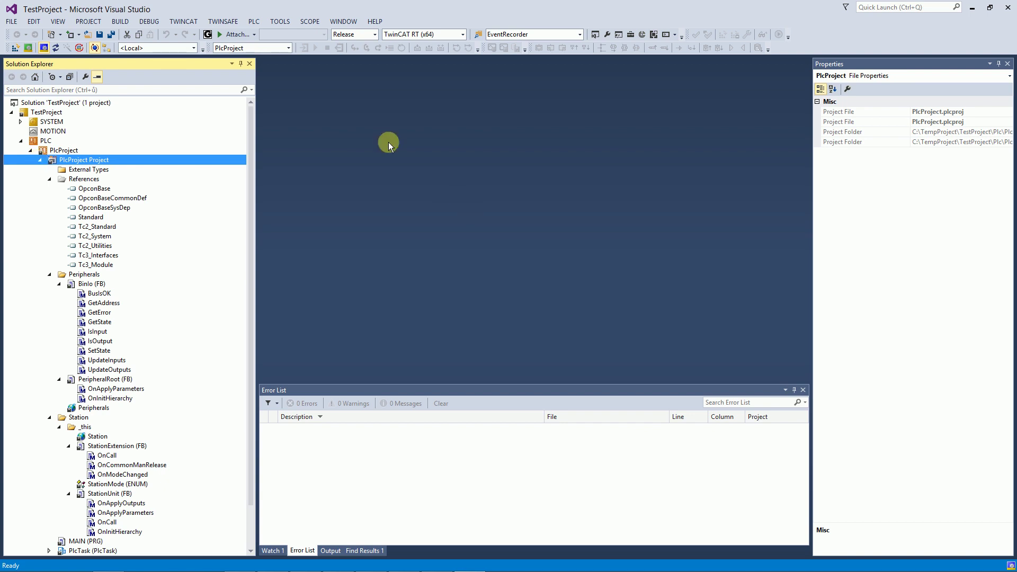
{"action": "left_click", "coordinate": [120, 21]}
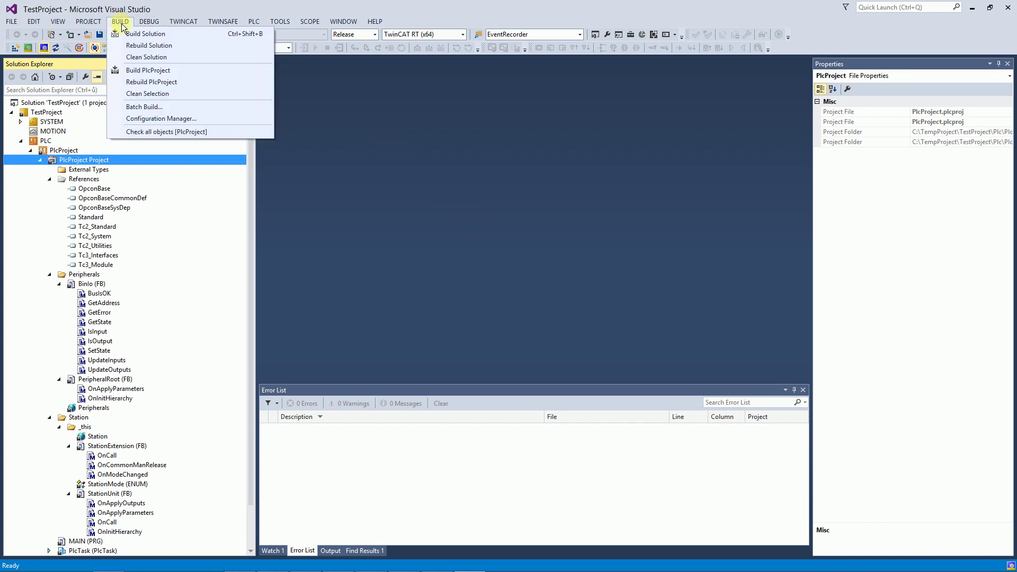
{"action": "left_click", "coordinate": [125, 35]}
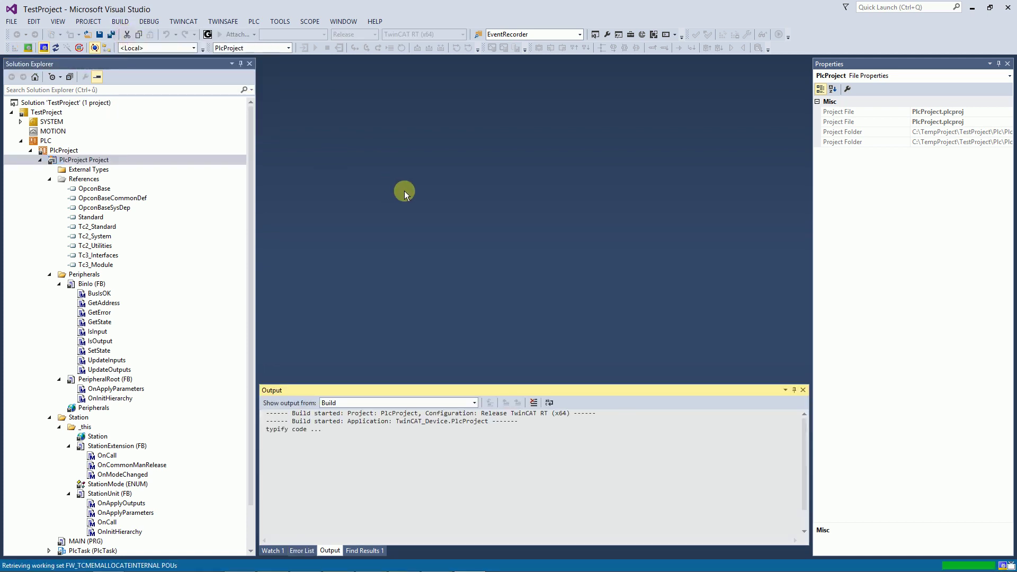